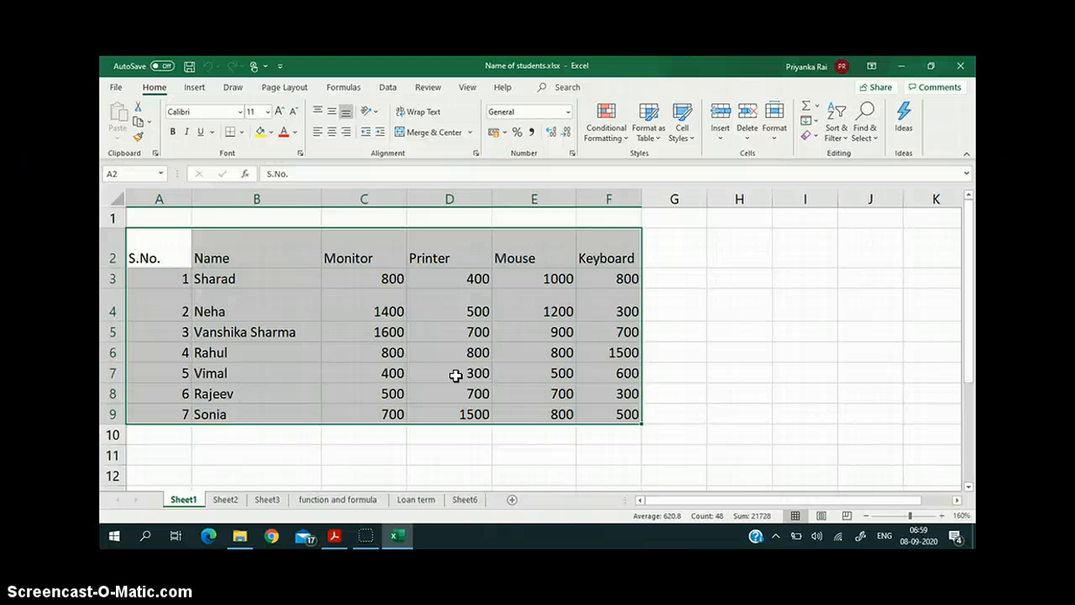
pyautogui.click(157, 93)
pyautogui.click(721, 141)
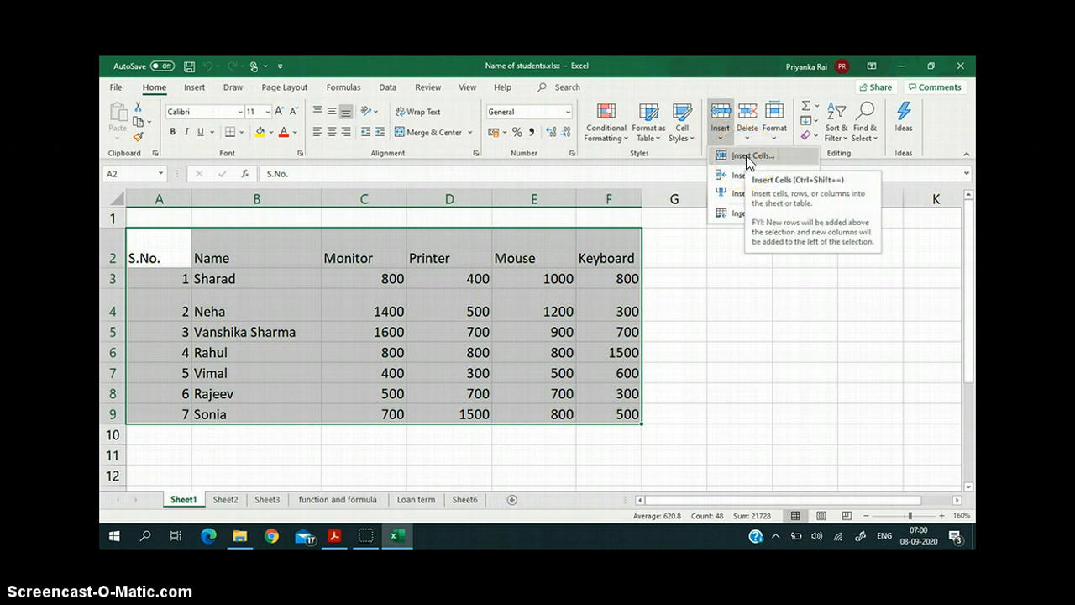
pyautogui.click(746, 157)
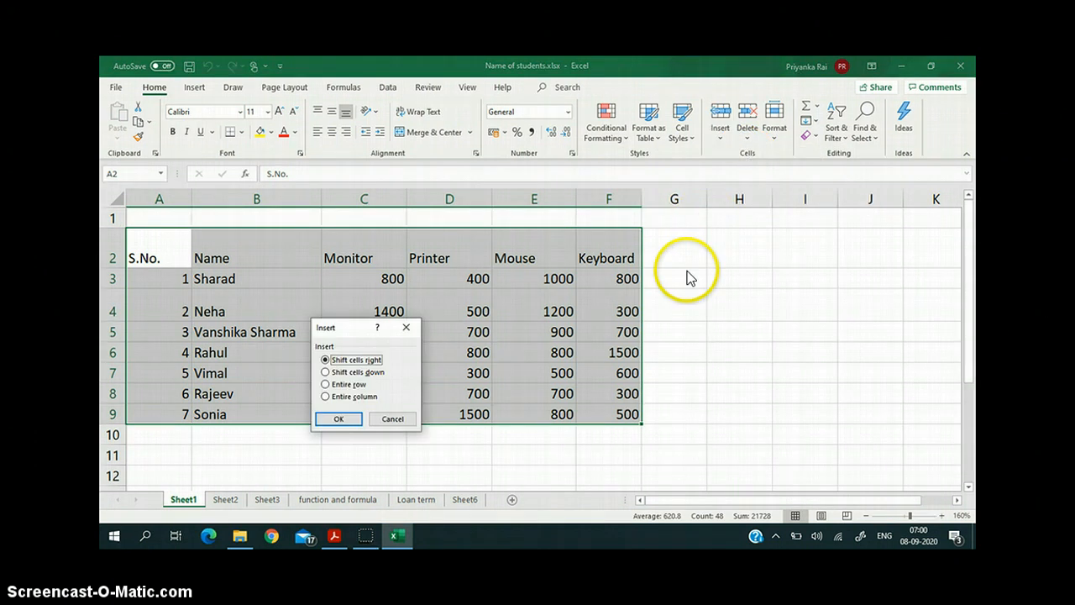
pyautogui.click(391, 418)
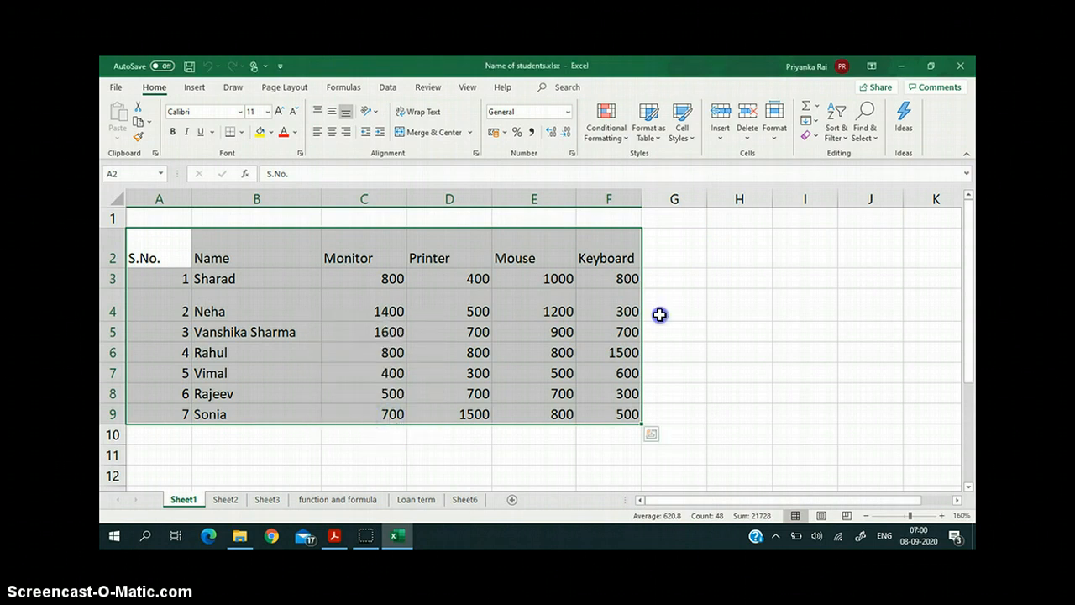
# Step: Insert a blank cell at G3 with the Shift cells down option
pyautogui.click(669, 278)
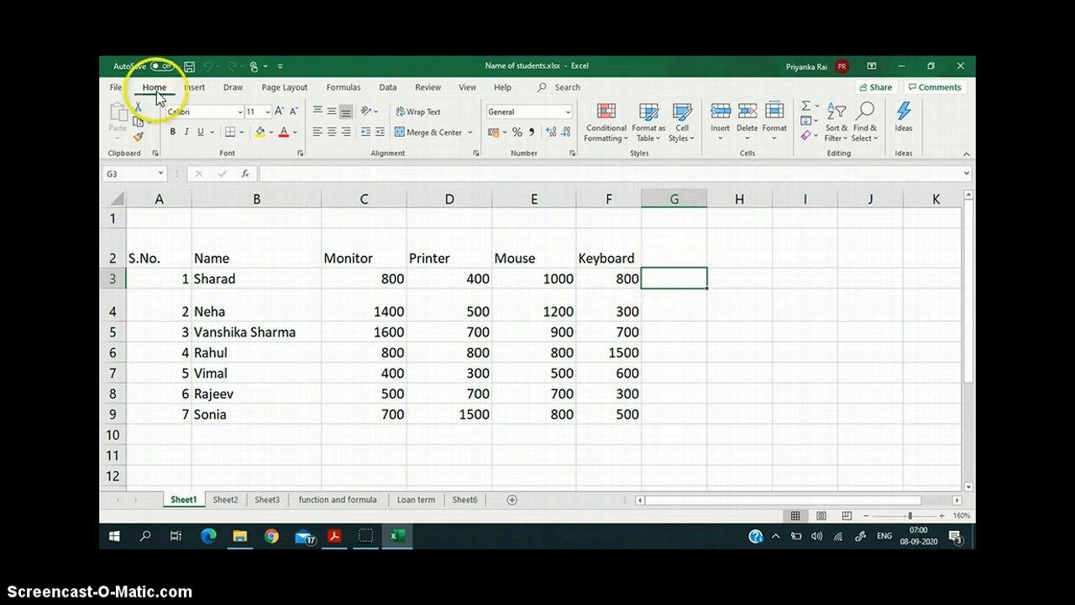
pyautogui.click(723, 138)
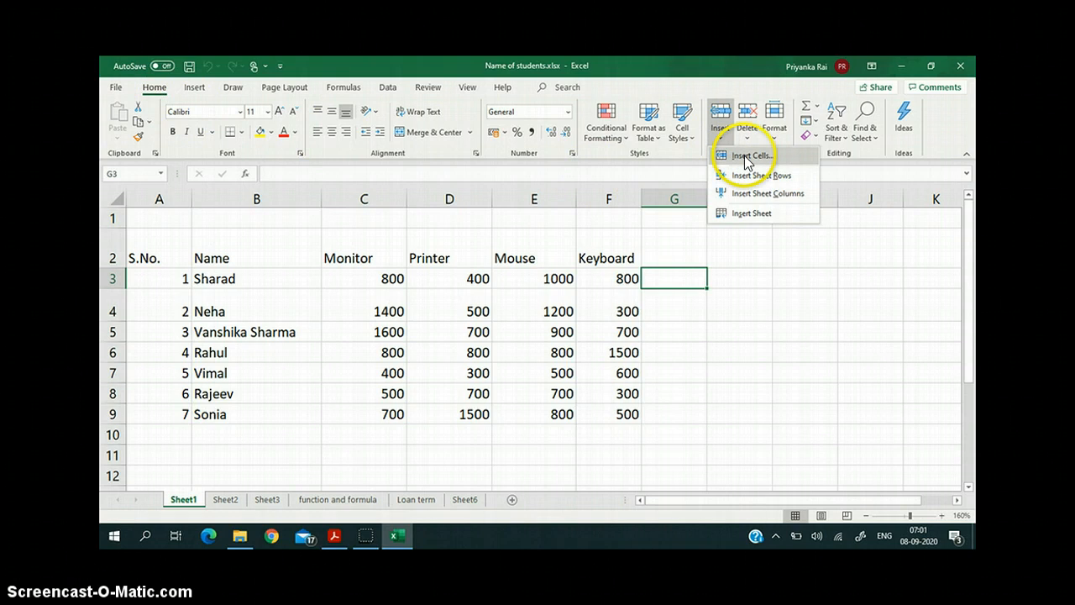
pyautogui.click(745, 157)
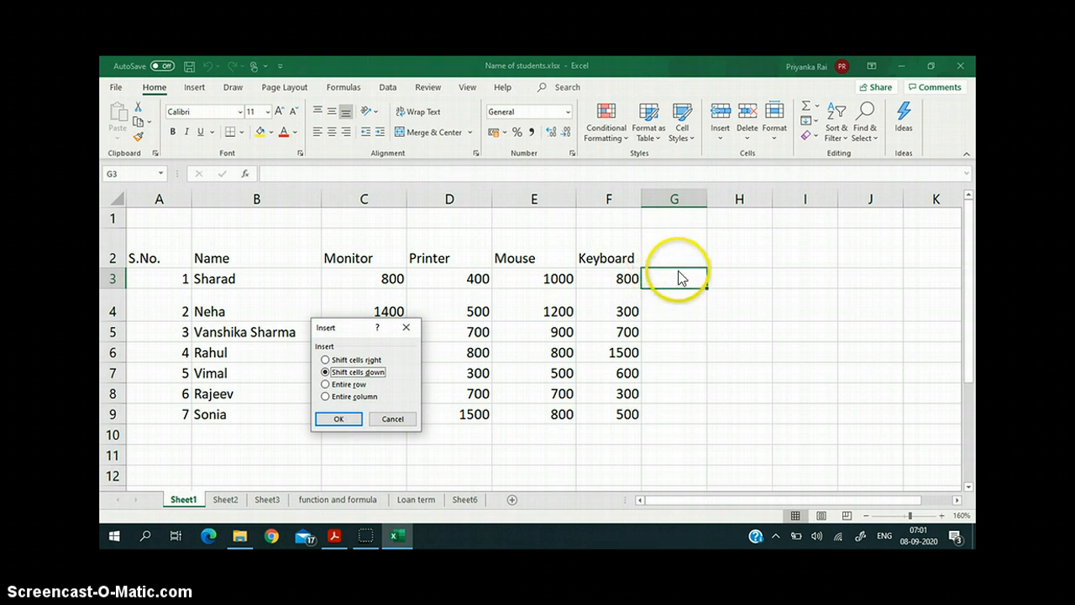
pyautogui.click(338, 419)
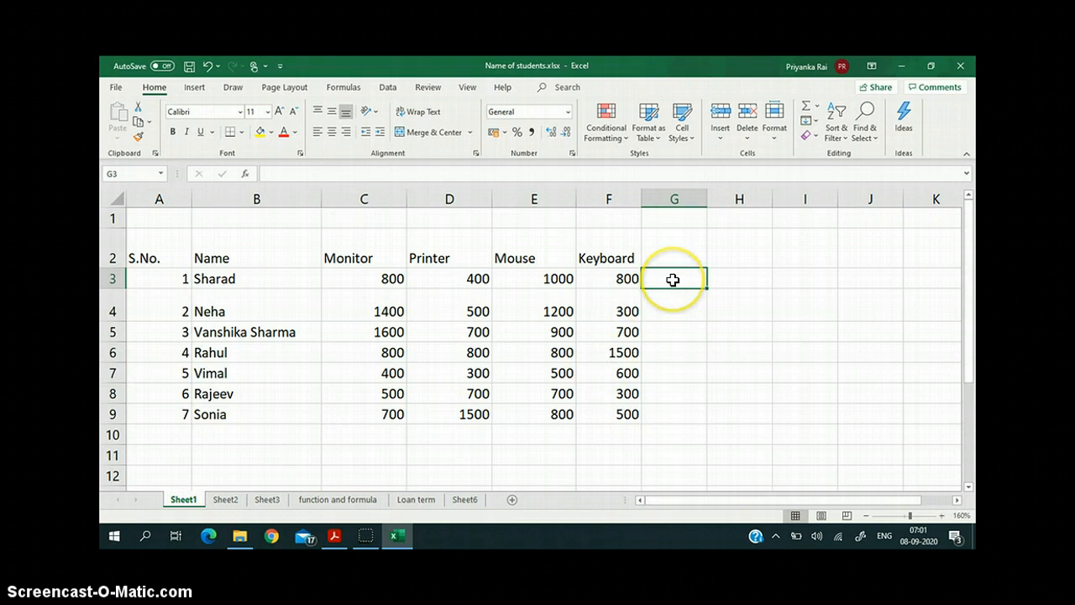
# Step: Insert a blank cell at F3 in the Keyboard column, shifting the existing cells down
pyautogui.click(610, 282)
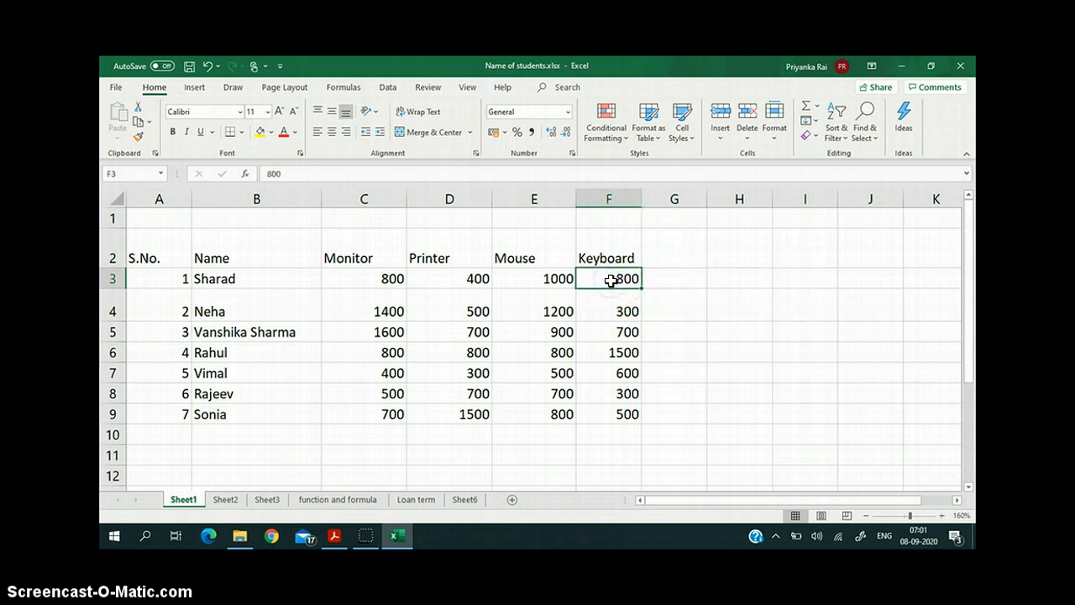
pyautogui.click(720, 128)
pyautogui.click(739, 156)
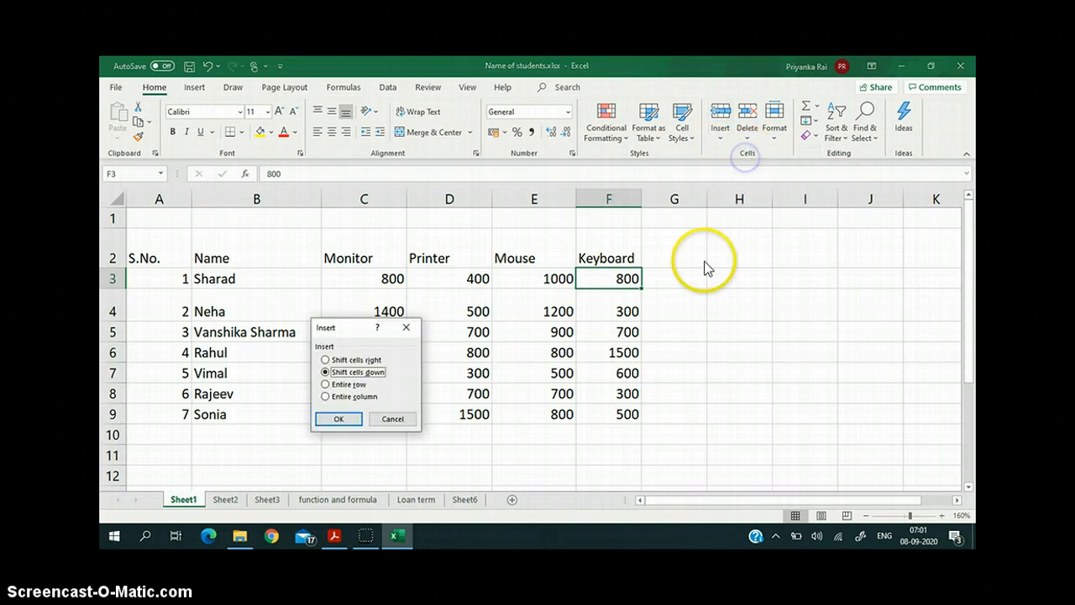
pyautogui.click(338, 419)
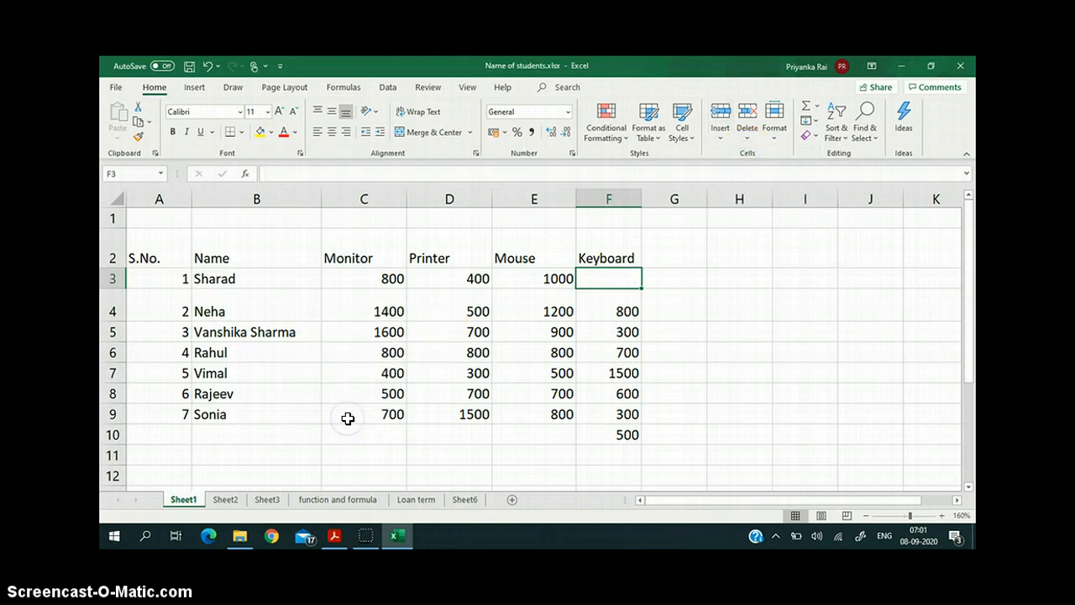
pyautogui.click(628, 304)
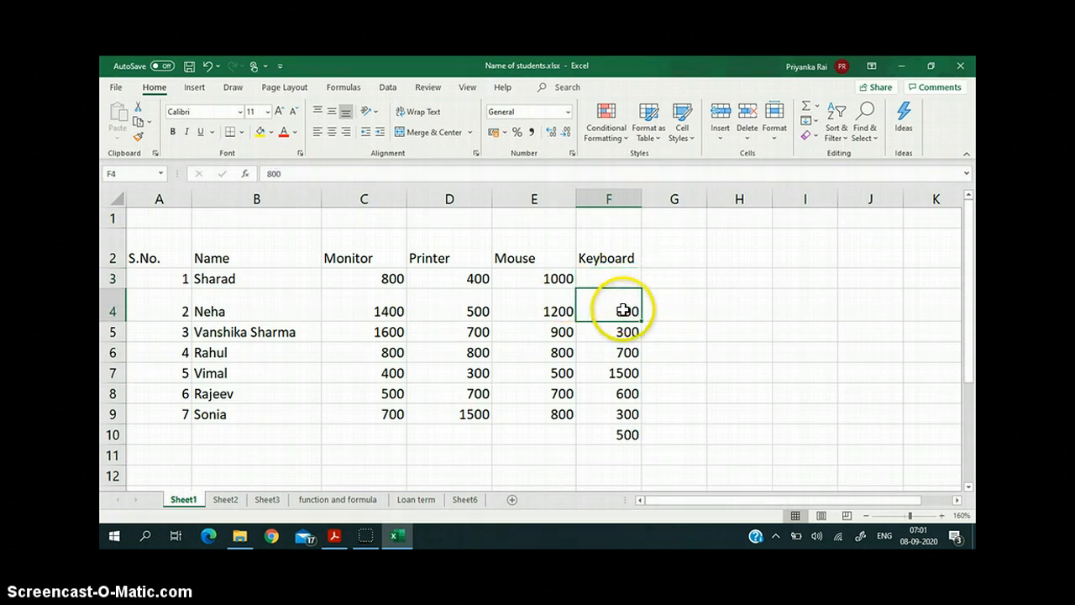
pyautogui.click(623, 310)
pyautogui.rightClick(623, 310)
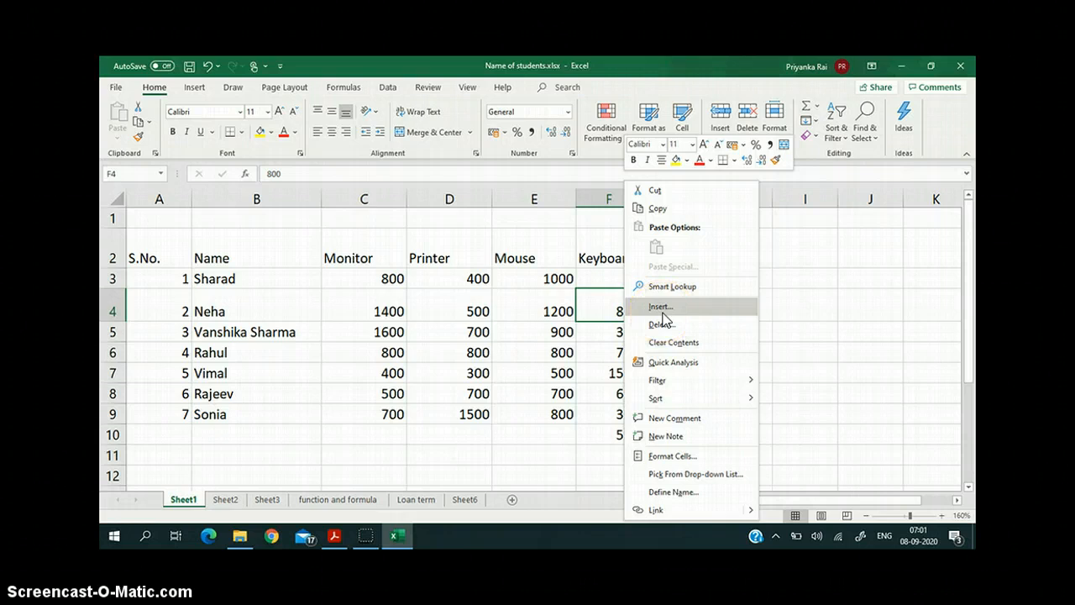
pyautogui.click(835, 288)
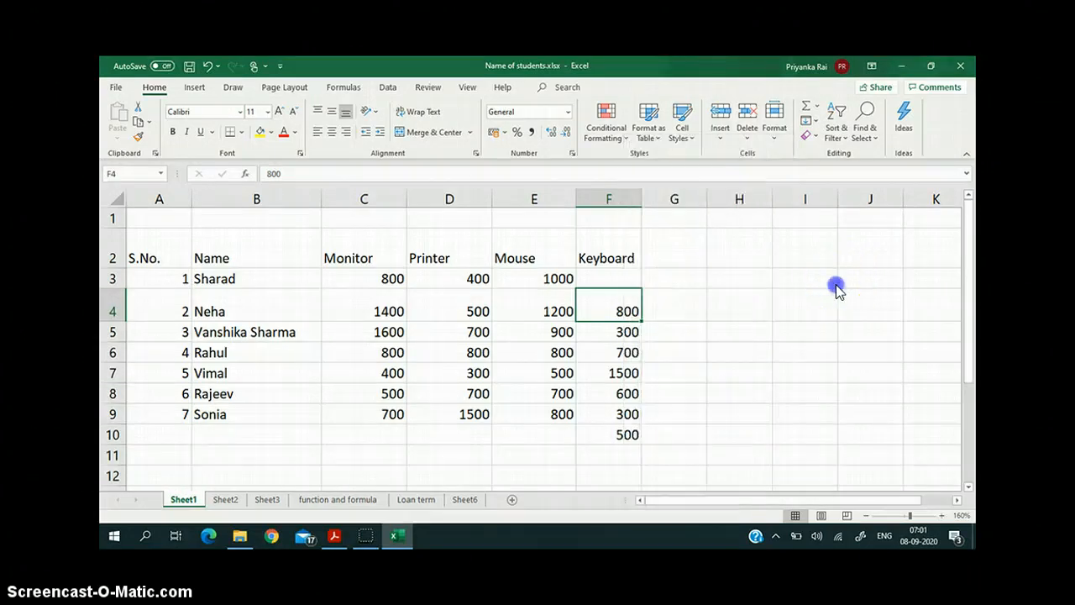
# Step: Undo the cell insertion at F3 and redo it
pyautogui.click(208, 69)
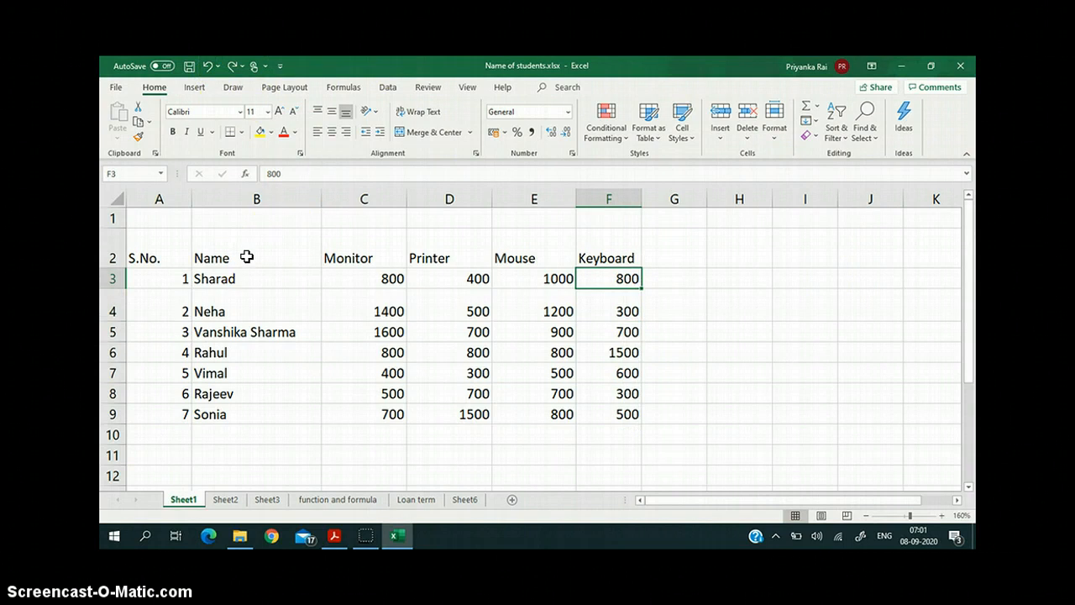
pyautogui.click(231, 67)
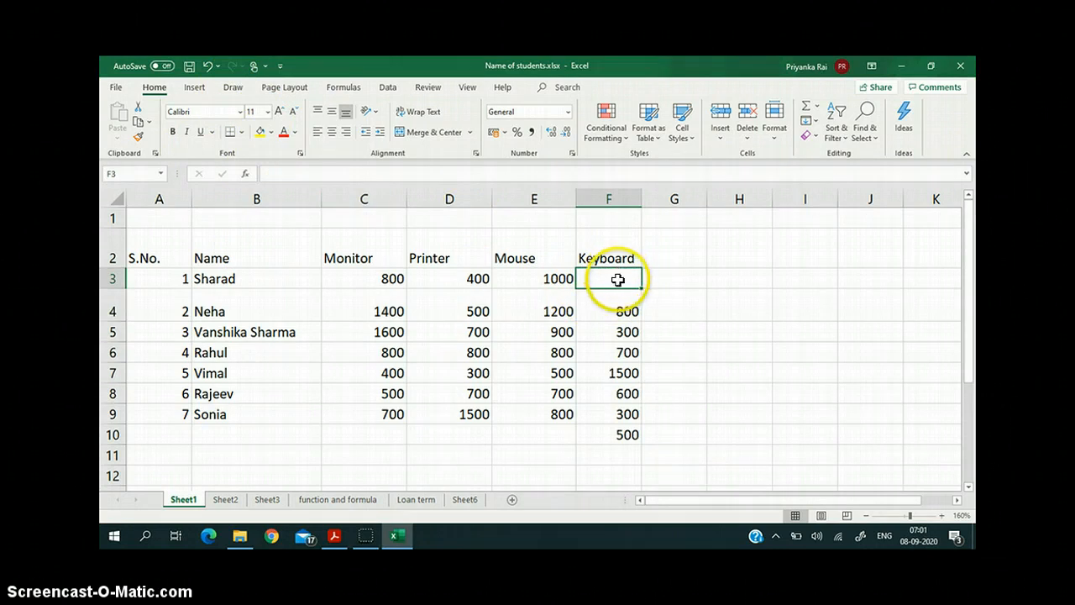
# Step: Delete the blank cell F3 in the Keyboard column, shifting the cells below up
pyautogui.click(752, 141)
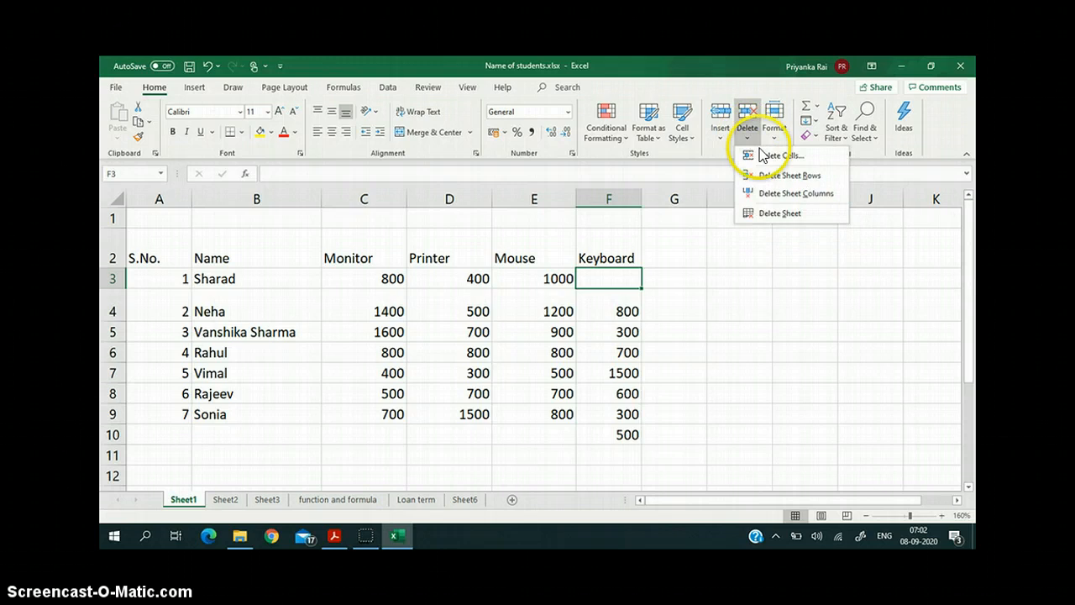
pyautogui.click(766, 156)
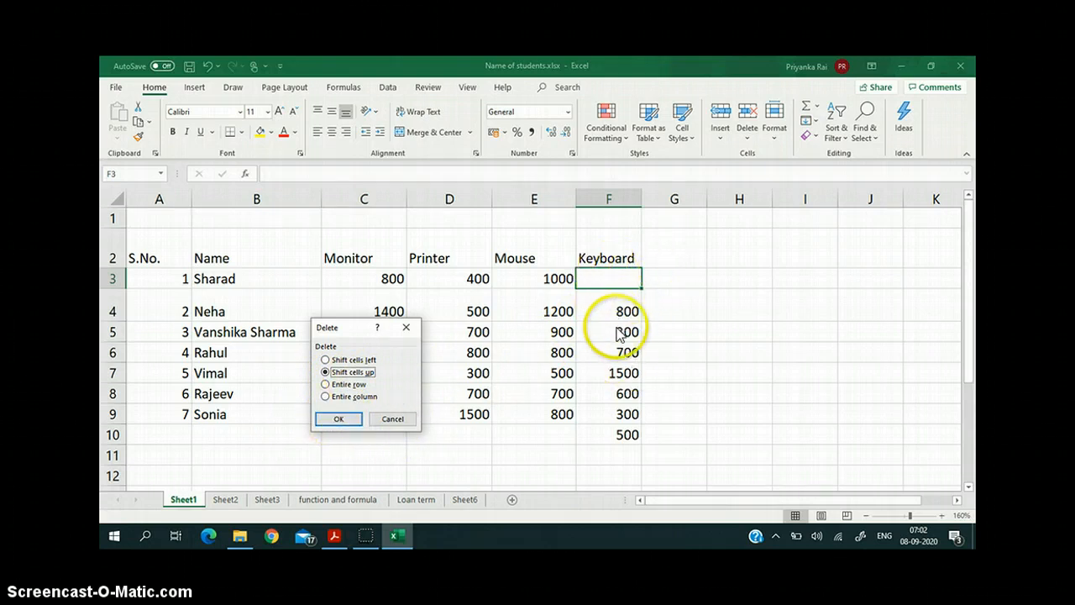
pyautogui.click(340, 419)
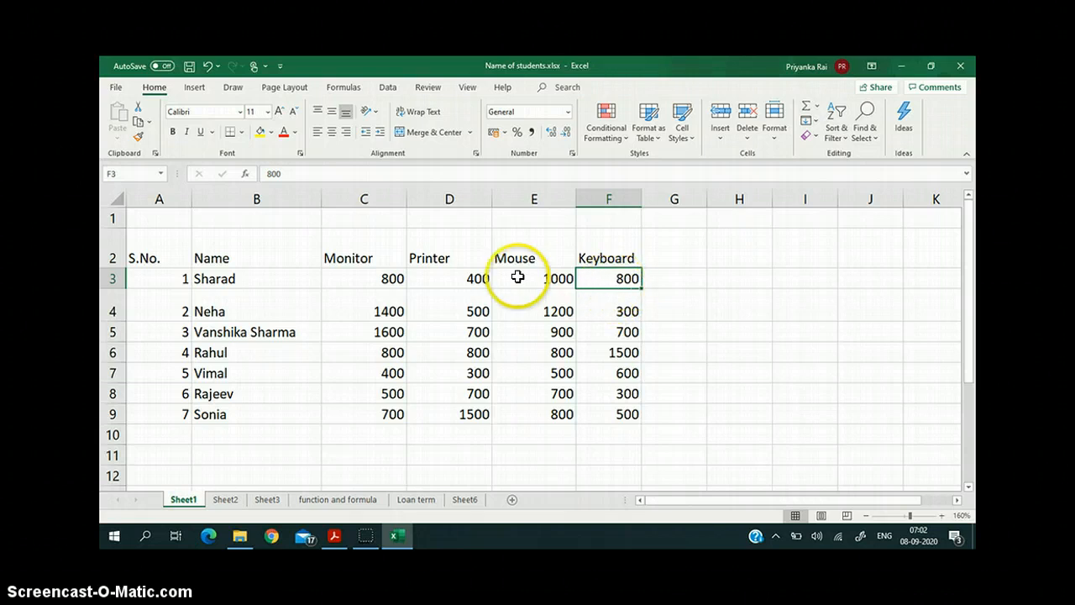
pyautogui.click(748, 137)
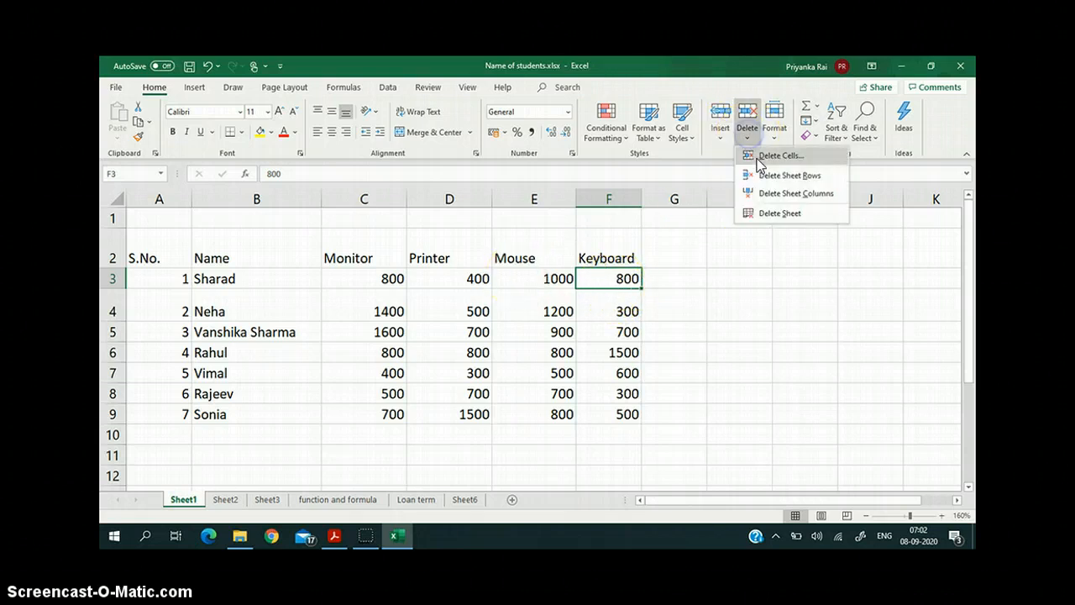
pyautogui.click(760, 151)
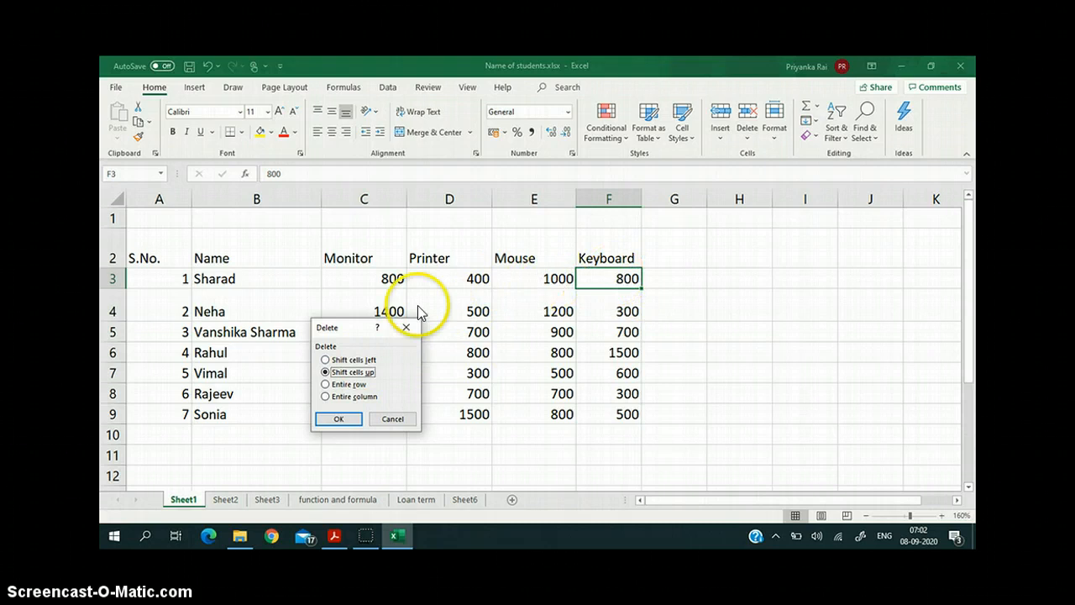
pyautogui.click(393, 418)
# Step: Delete cell E3 in the Mouse column with the Shift cells left option
pyautogui.click(528, 285)
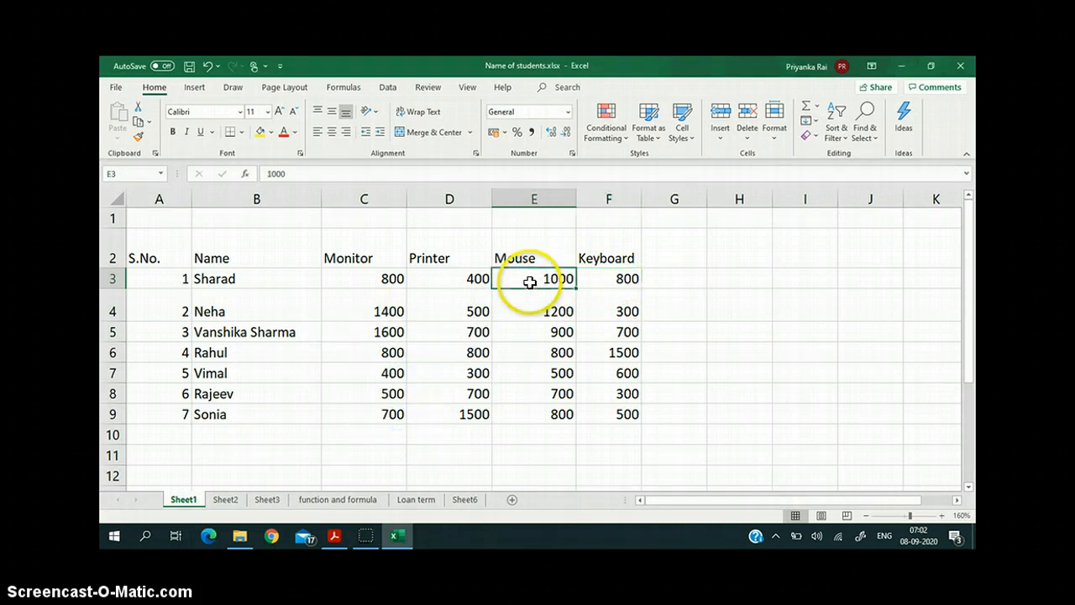
pyautogui.click(747, 136)
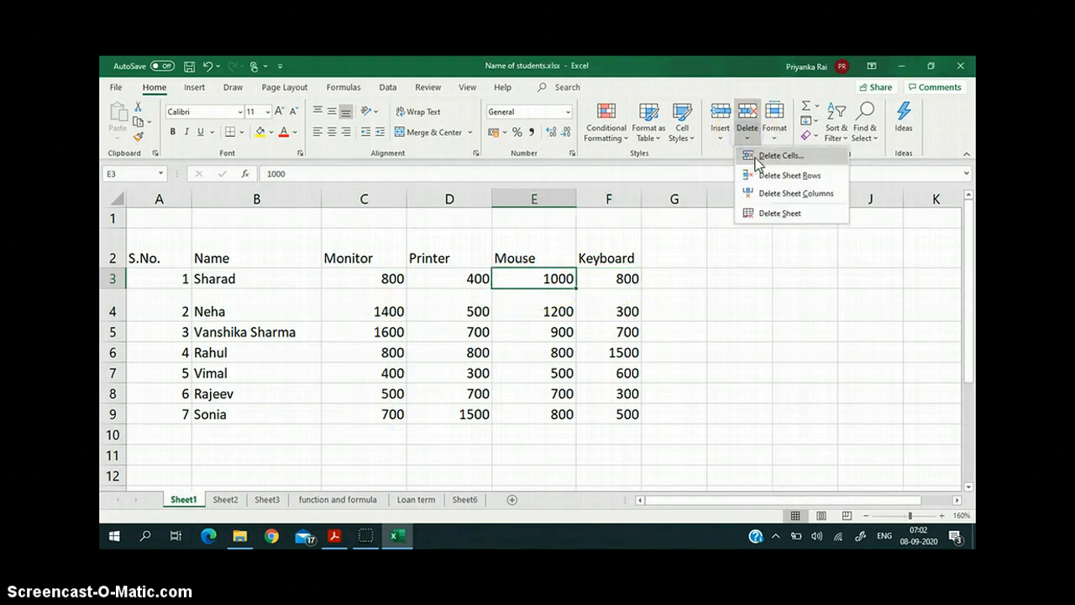
pyautogui.click(756, 156)
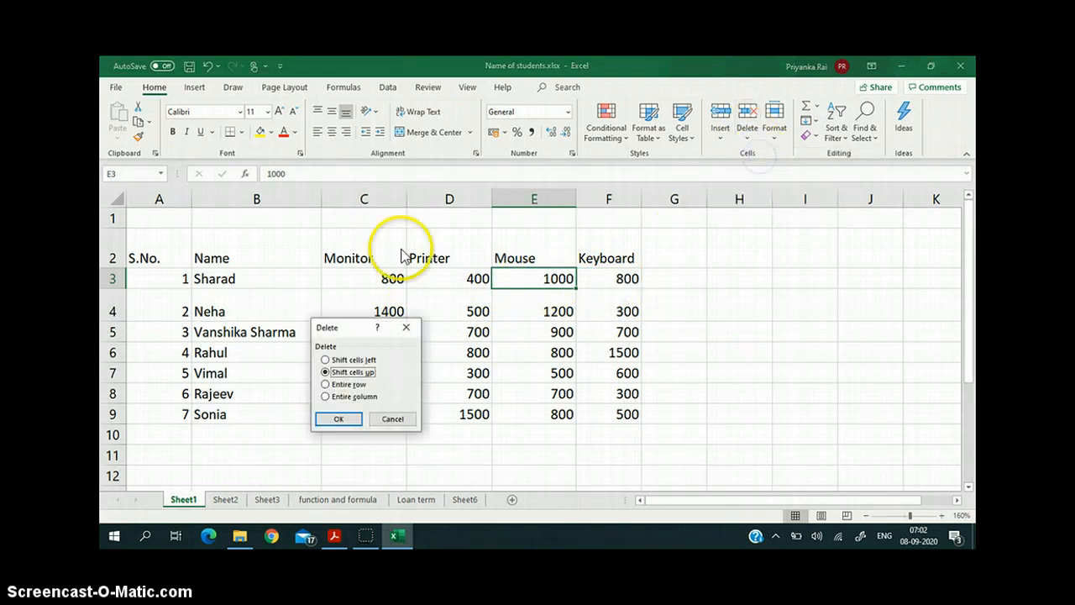
pyautogui.click(326, 359)
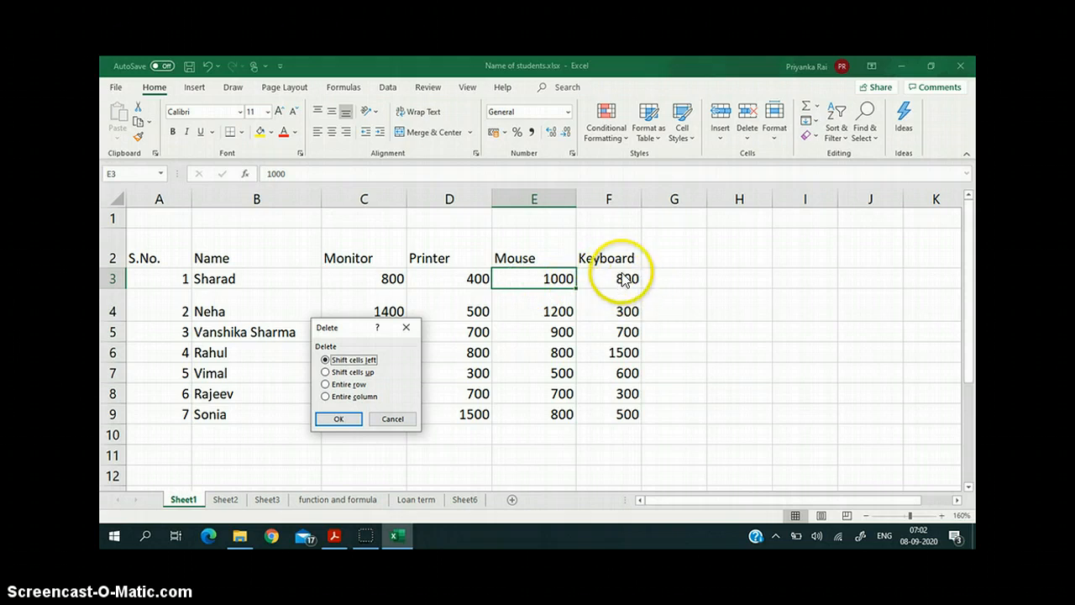
pyautogui.click(335, 420)
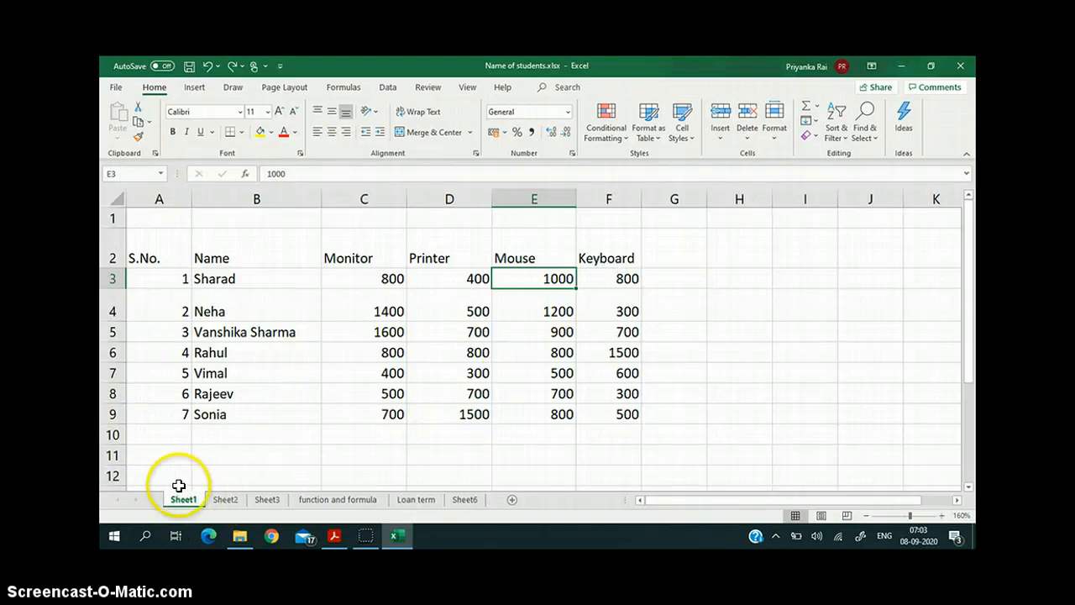
# Step: Look through the Sheet2, Sheet3, function and formula, and Loan term worksheets
pyautogui.click(225, 499)
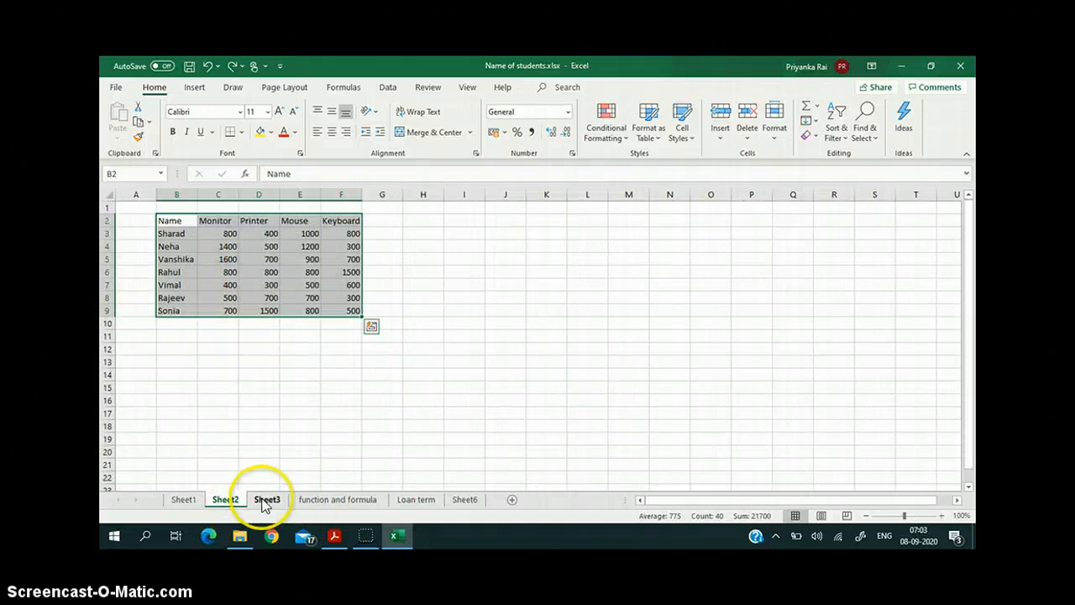
pyautogui.click(265, 500)
pyautogui.click(324, 500)
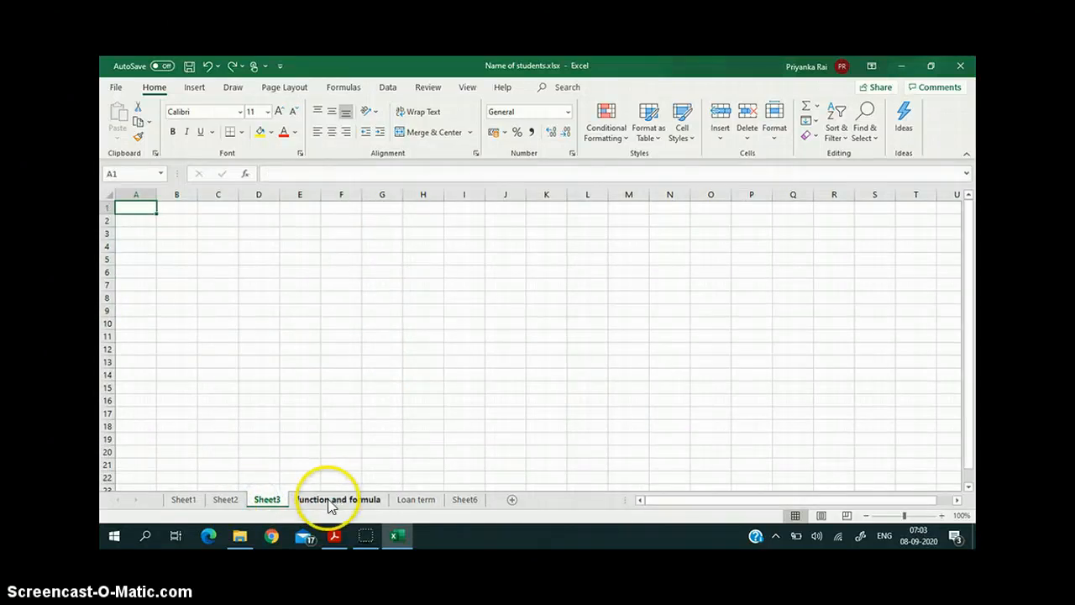
pyautogui.click(405, 500)
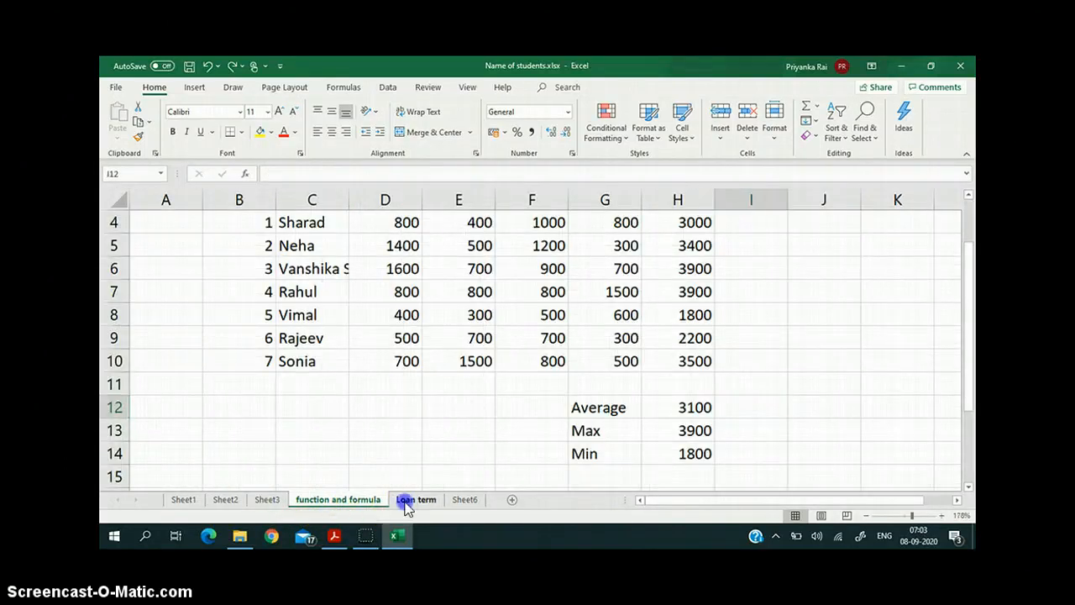
# Step: Rename the Sheet3 worksheet as "student details"
pyautogui.click(265, 502)
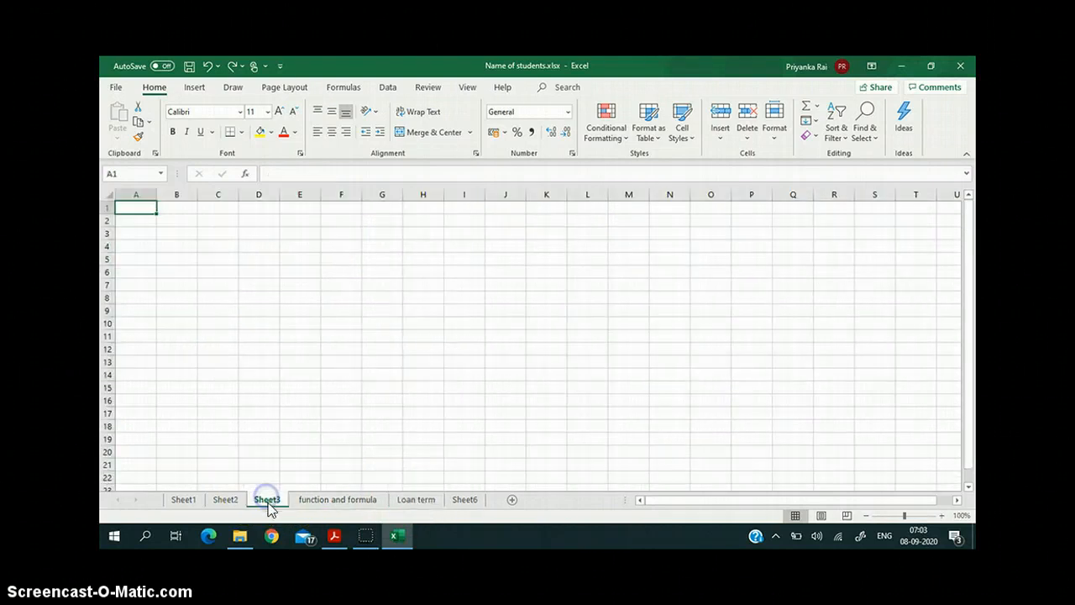
pyautogui.rightClick(270, 500)
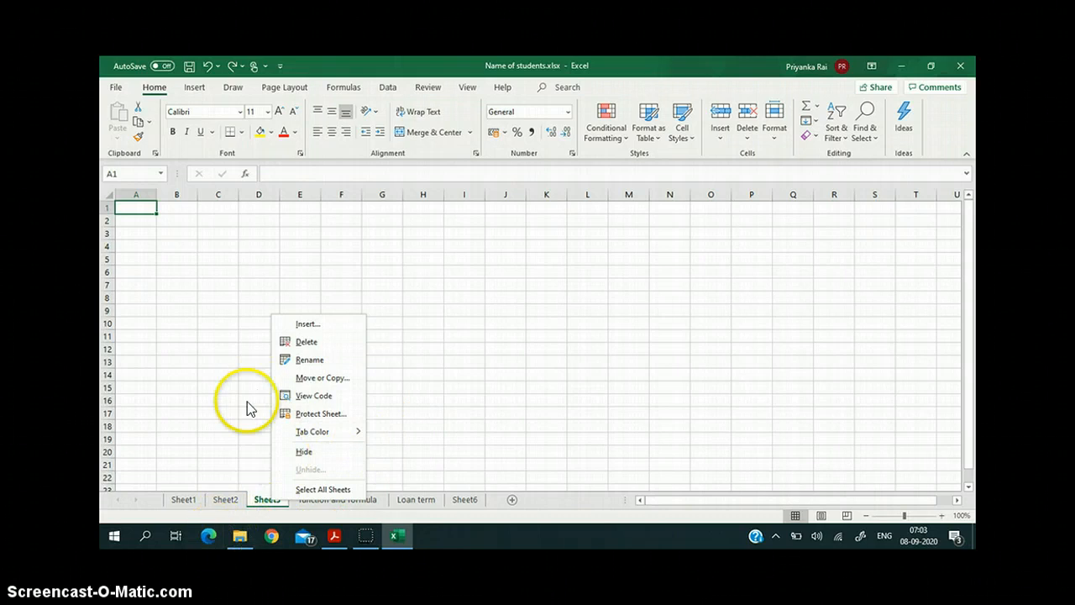
pyautogui.click(424, 408)
pyautogui.rightClick(275, 502)
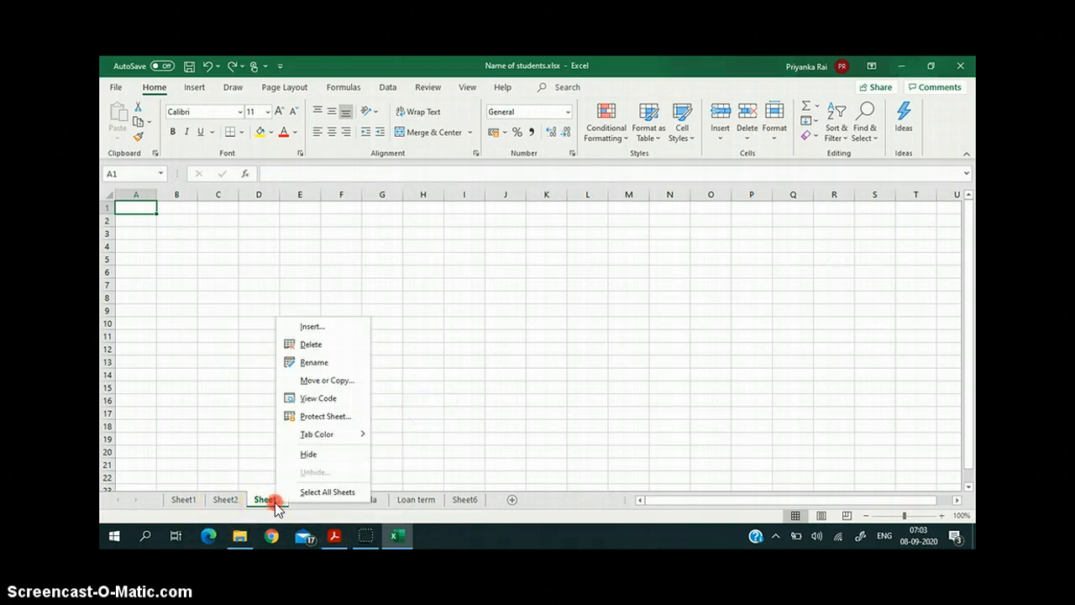
pyautogui.click(314, 361)
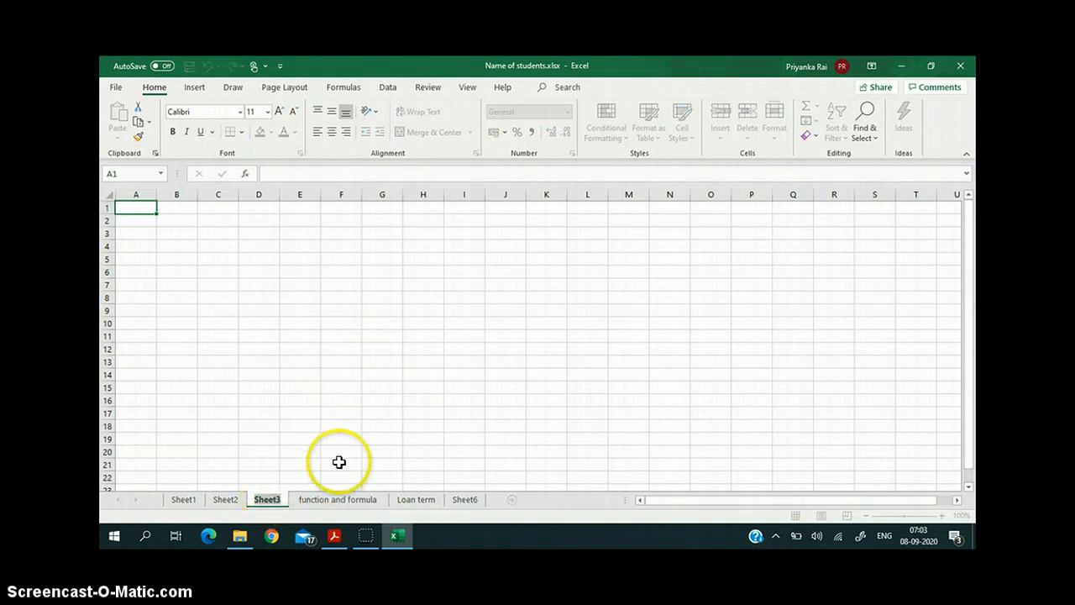
pyautogui.write('student')
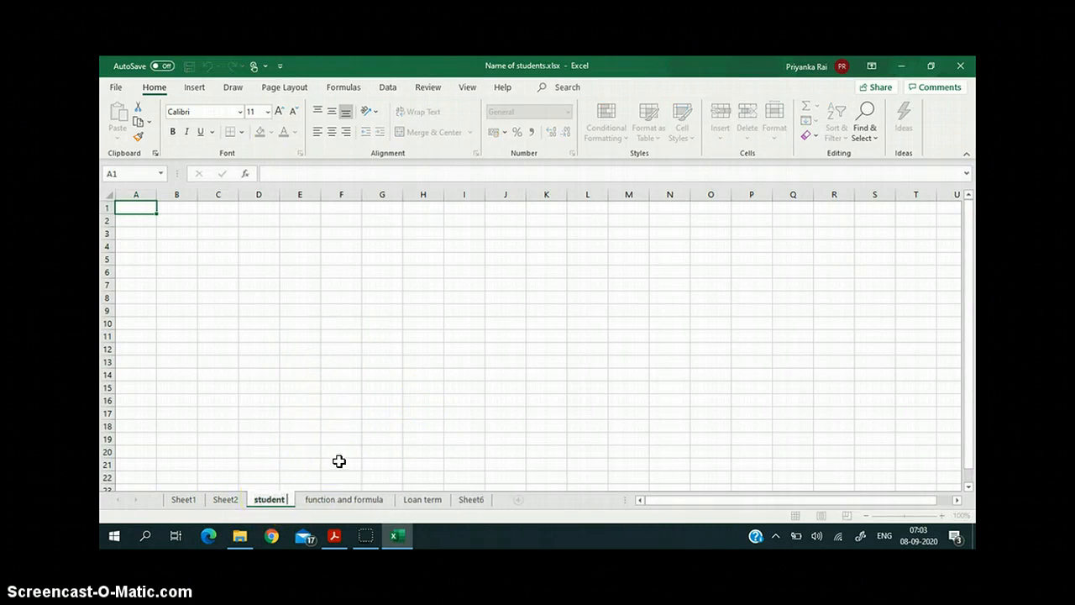
pyautogui.write(' details')
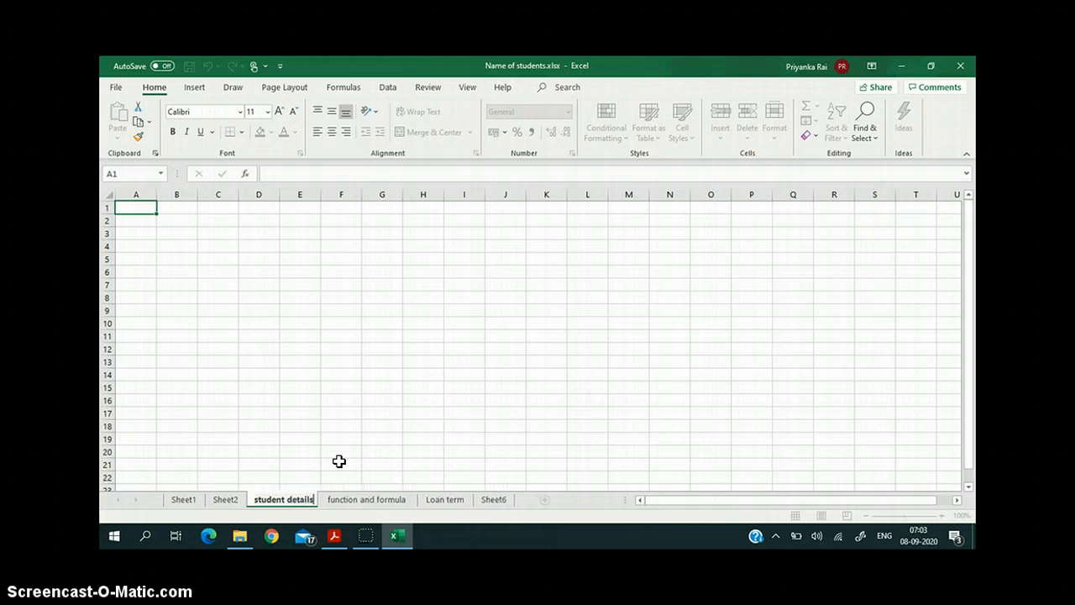
pyautogui.press('Return')
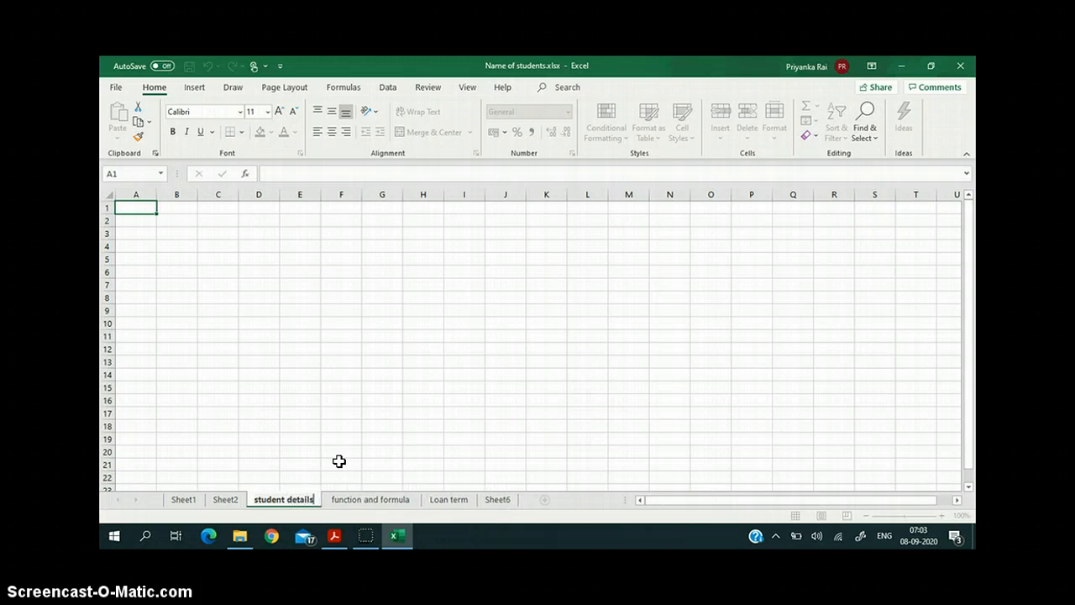
# Step: Confirm the student details sheet name and set that worksheet's tab color to the standard light green
pyautogui.press('Return')
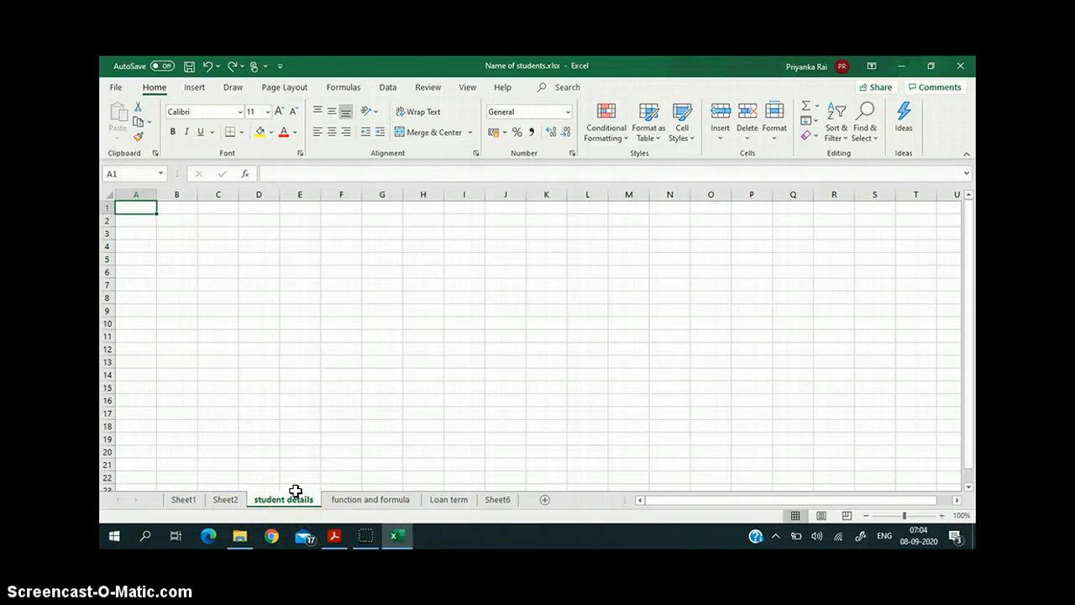
pyautogui.moveTo(295, 491); pyautogui.dragTo(241, 502)
pyautogui.click(225, 500)
pyautogui.click(282, 500)
pyautogui.rightClick(283, 501)
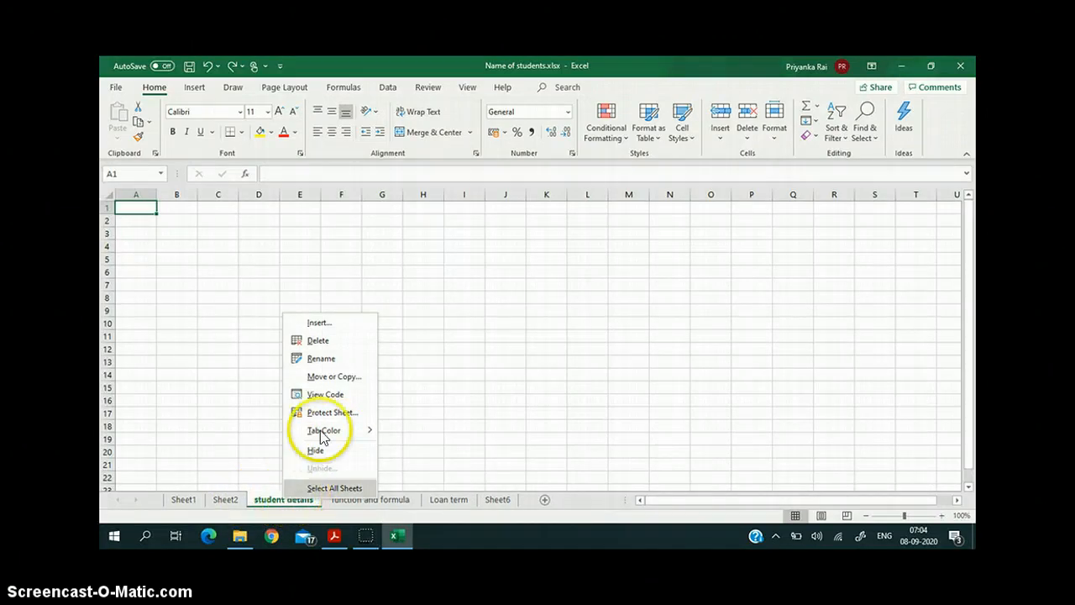
pyautogui.moveTo(323, 430)
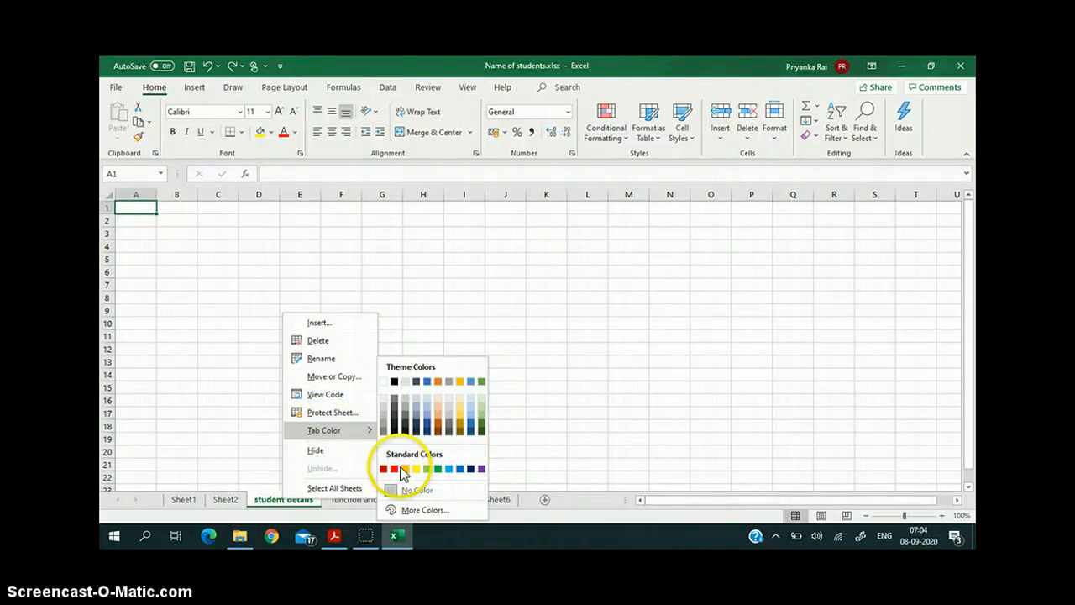
pyautogui.click(427, 471)
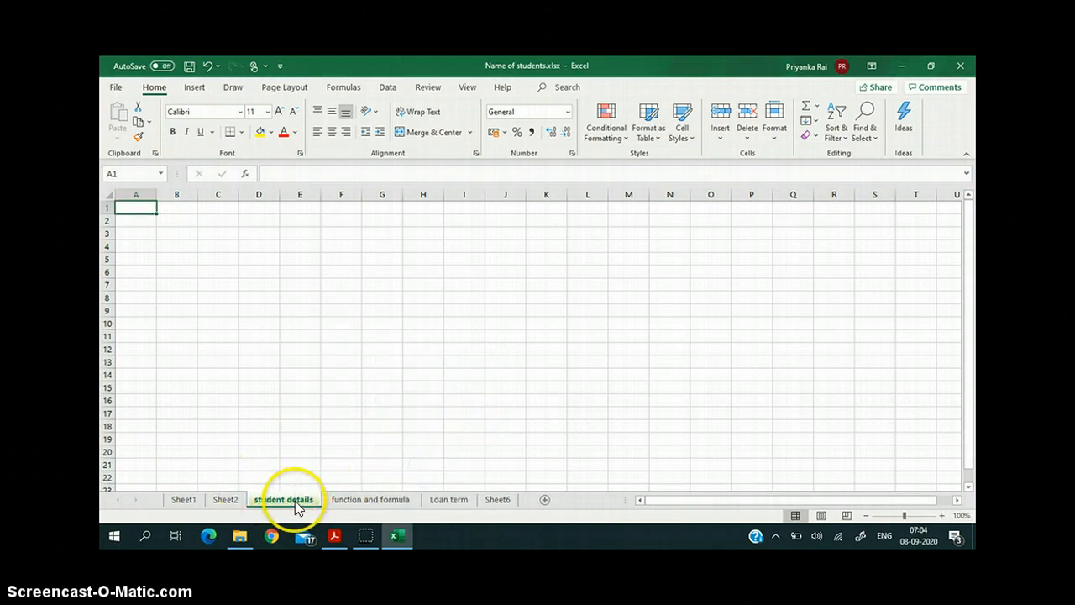
# Step: Set the Sheet2 worksheet's tab color to a darker blue theme shade and deselect its data table
pyautogui.rightClick(225, 499)
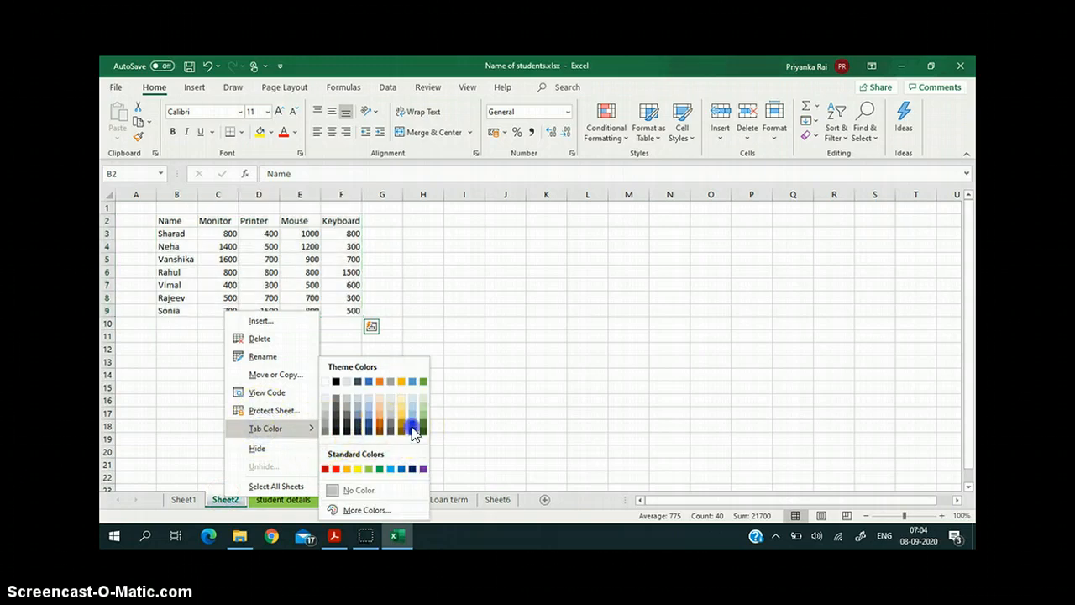
pyautogui.click(408, 432)
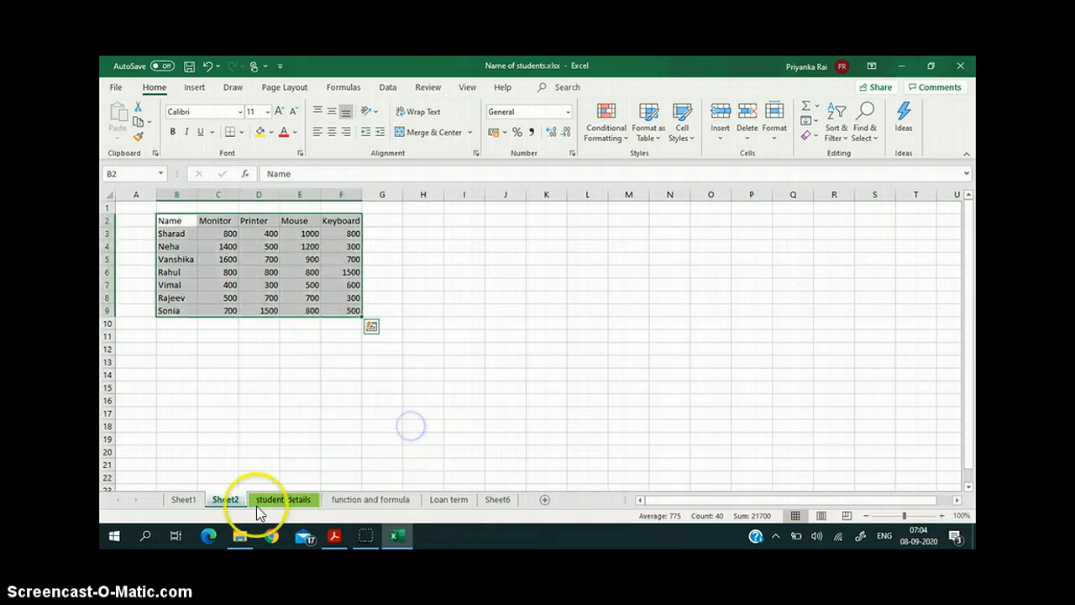
pyautogui.click(369, 478)
# Step: Set the function and formula worksheet's tab color to light orange, then switch to the Loan term worksheet
pyautogui.click(344, 501)
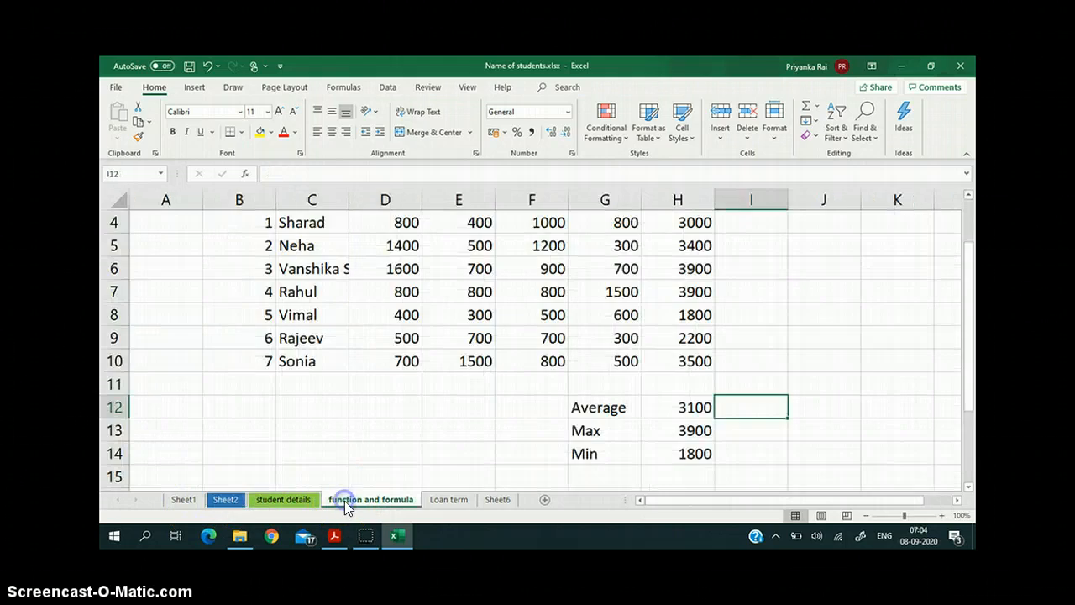
pyautogui.rightClick(361, 499)
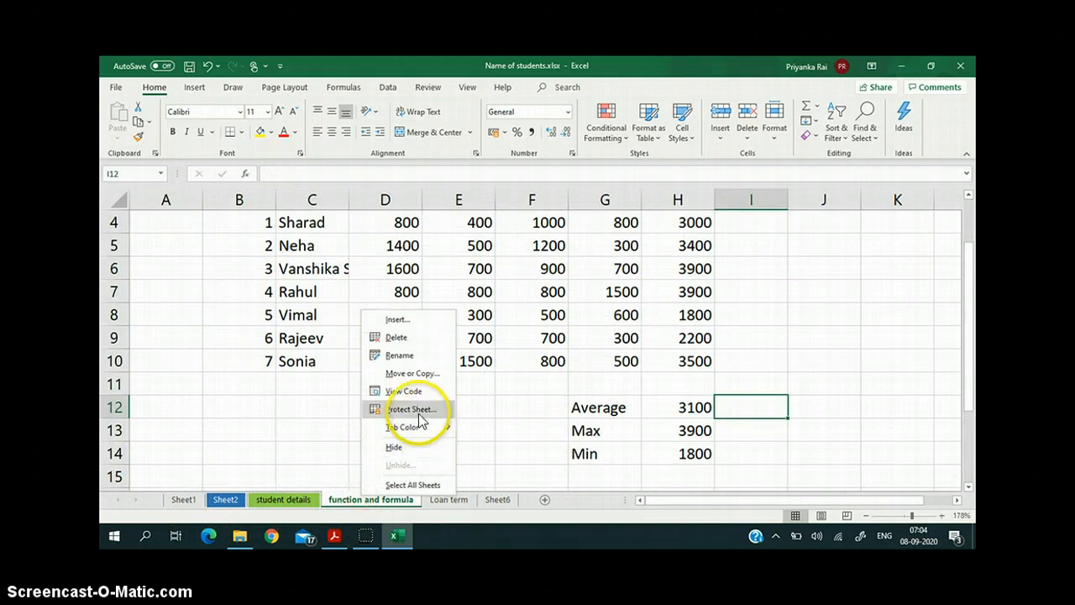
pyautogui.moveTo(412, 427)
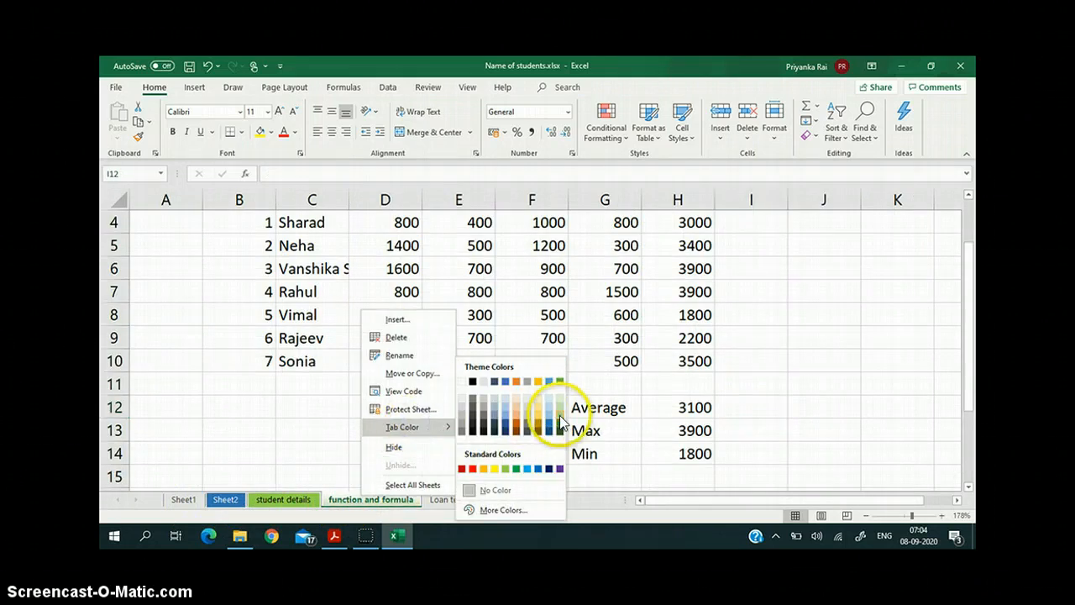
pyautogui.click(516, 424)
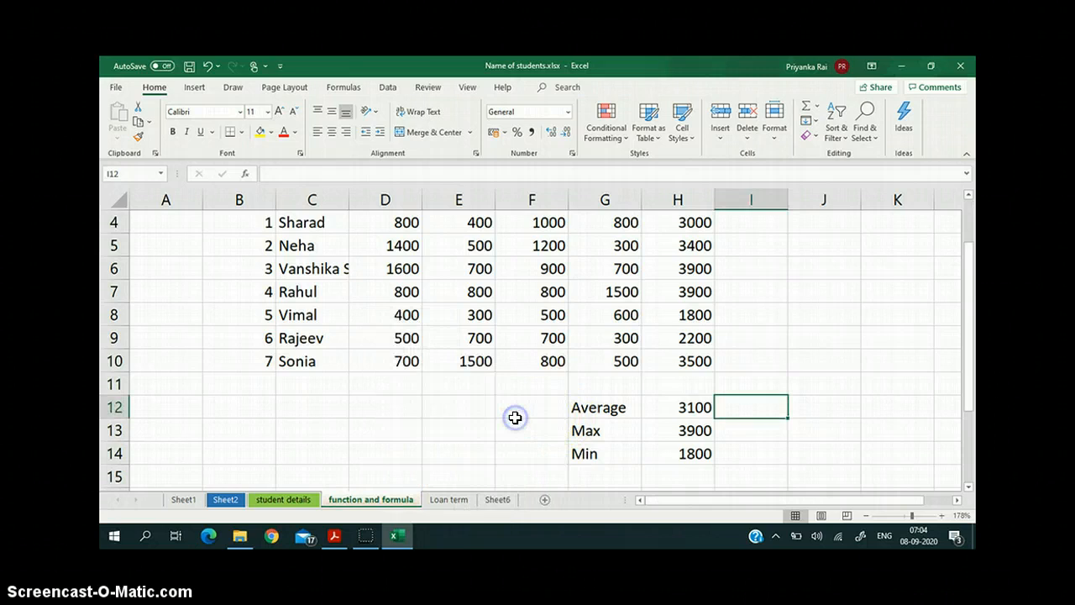
pyautogui.click(428, 447)
pyautogui.click(447, 500)
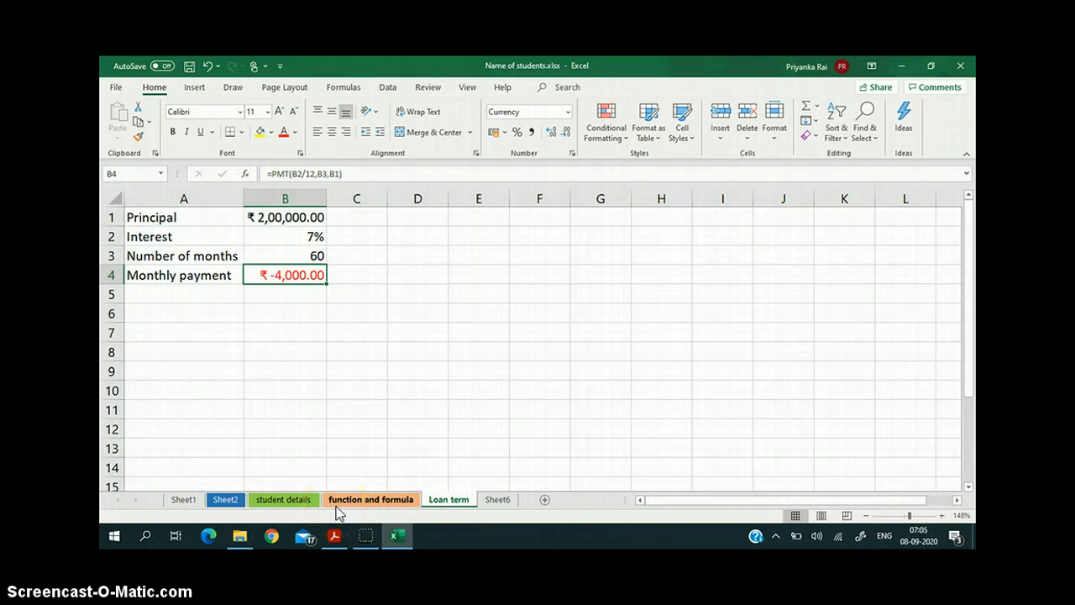
# Step: Insert a new blank worksheet in front of Sheet2 using the Worksheet template
pyautogui.click(220, 500)
pyautogui.click(230, 504)
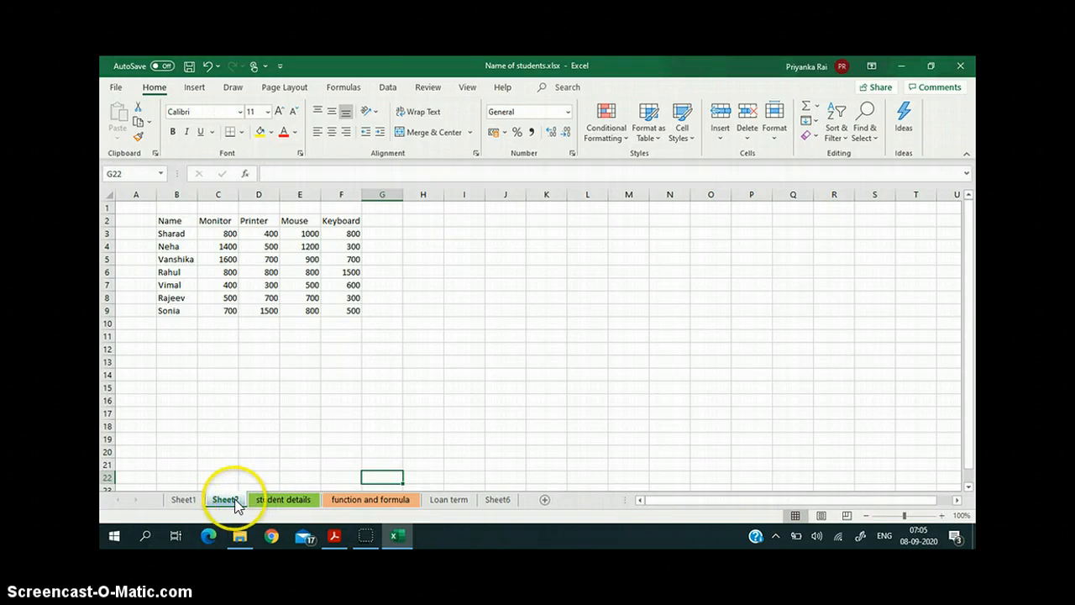
pyautogui.rightClick(236, 502)
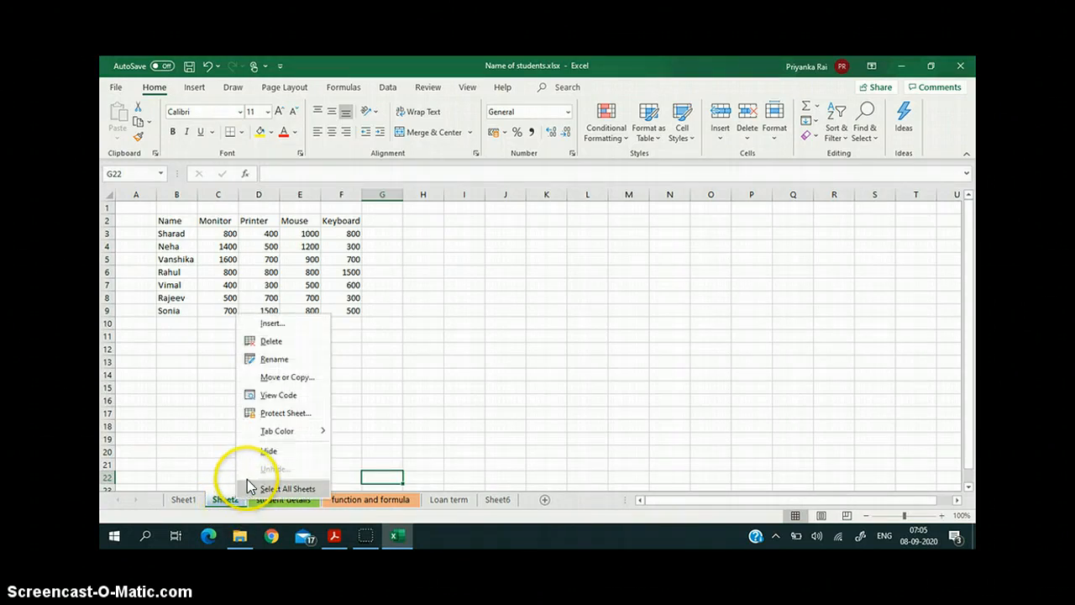
pyautogui.click(292, 322)
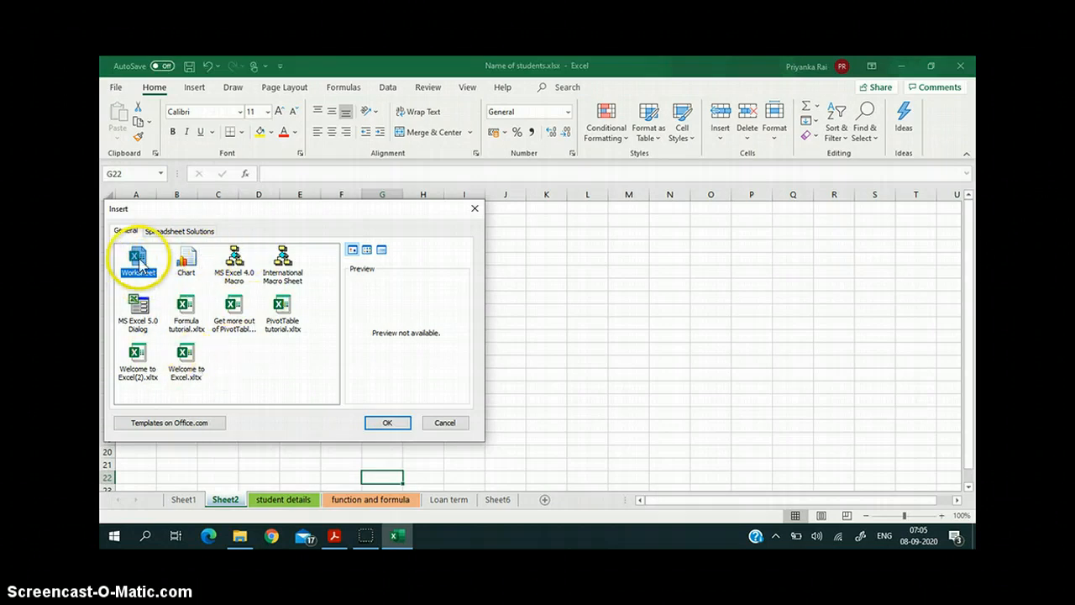
pyautogui.click(387, 423)
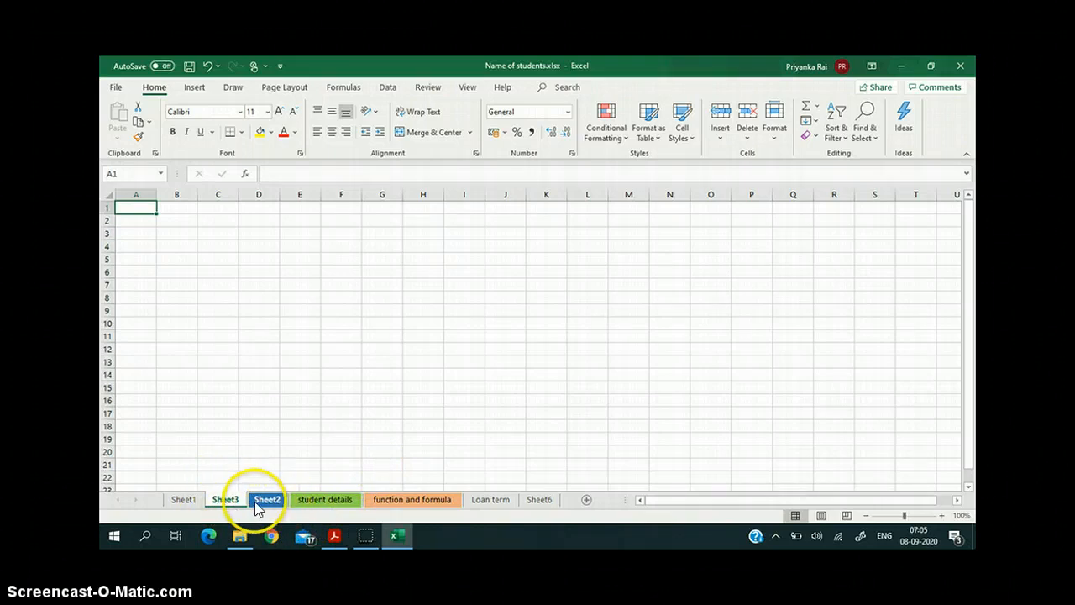
# Step: Add a new blank worksheet after Sheet6 at the end of the workbook
pyautogui.click(530, 501)
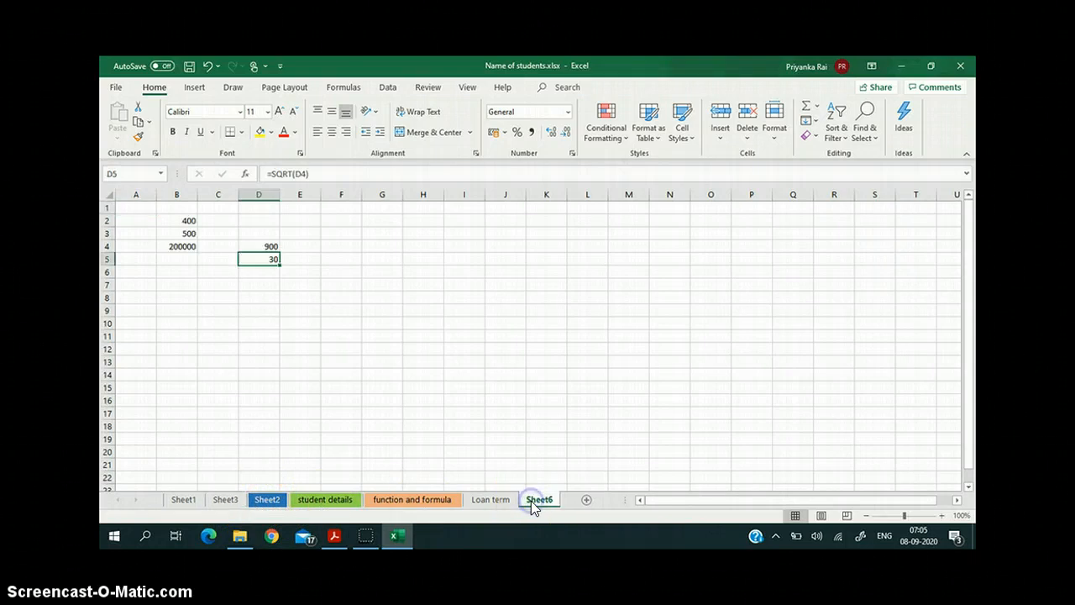
pyautogui.rightClick(531, 501)
pyautogui.click(507, 445)
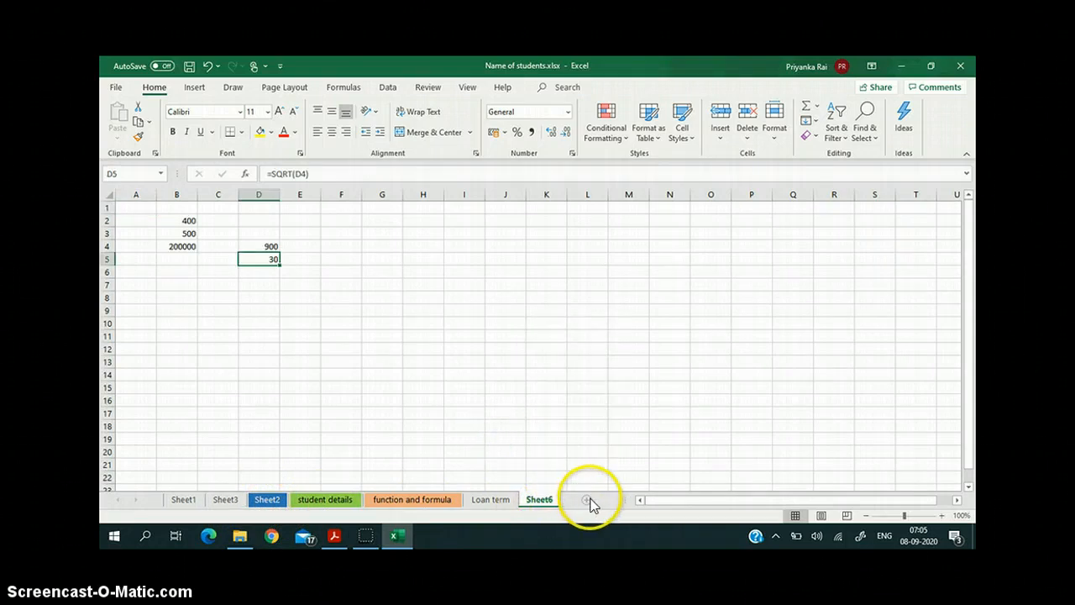
pyautogui.click(585, 500)
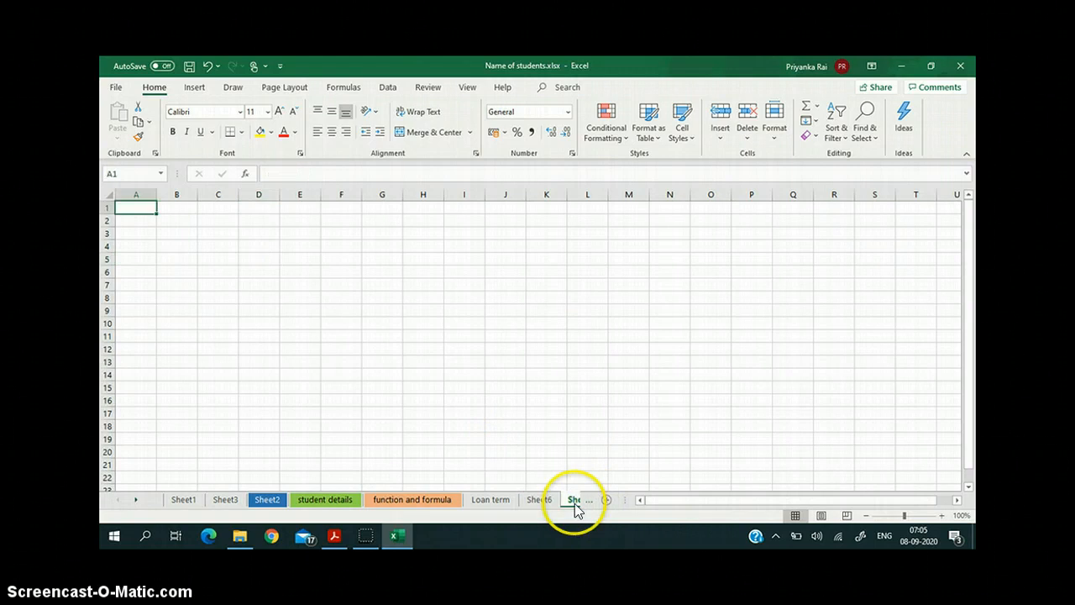
# Step: Delete the two newly added blank worksheets, Sheet3 and Sheet4
pyautogui.rightClick(227, 500)
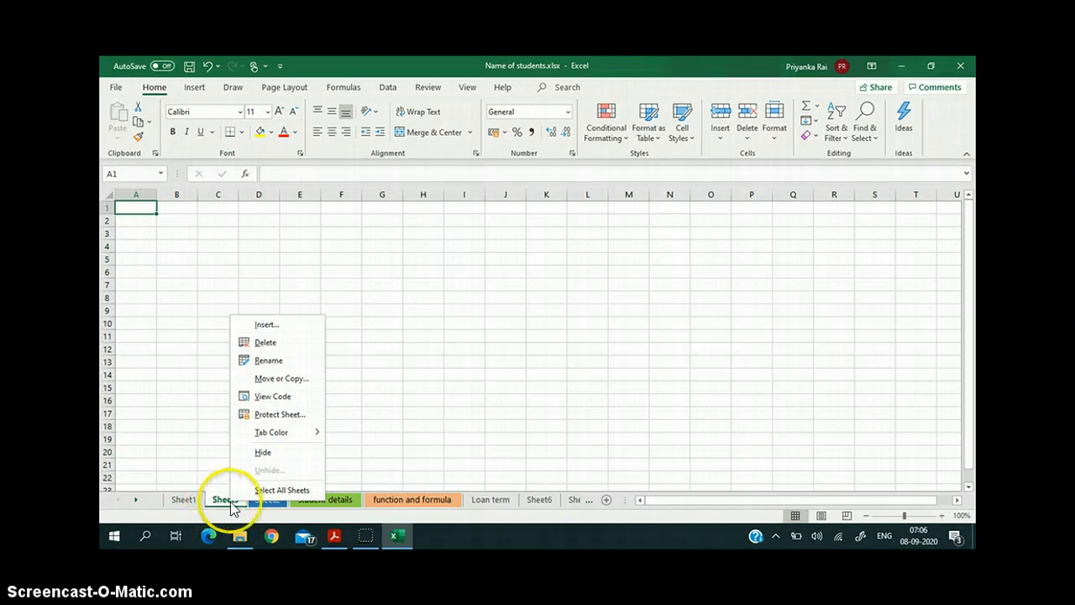
pyautogui.click(269, 342)
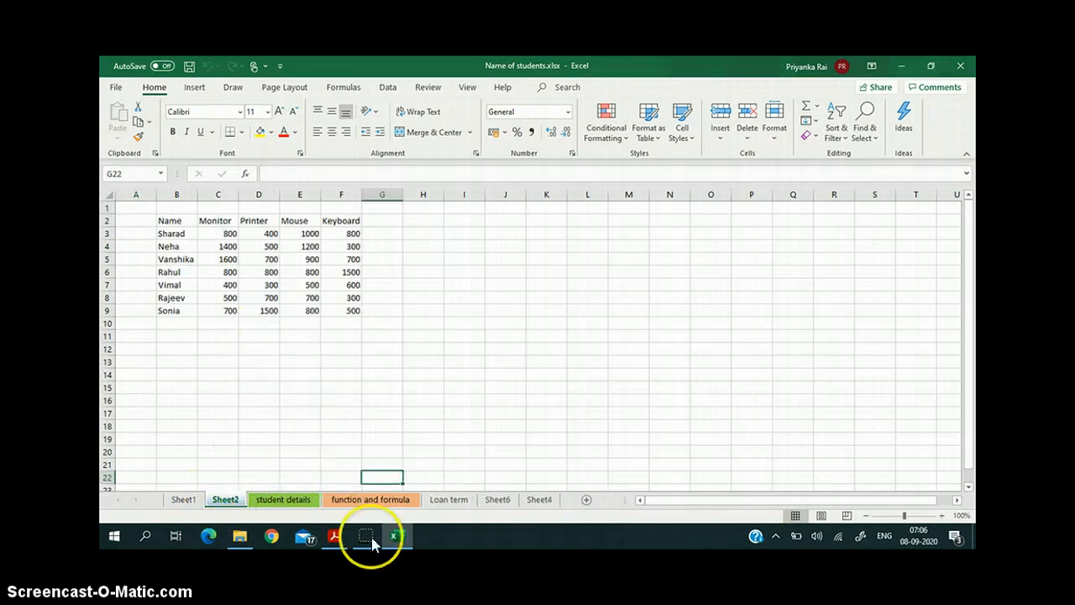
pyautogui.click(538, 501)
pyautogui.rightClick(539, 502)
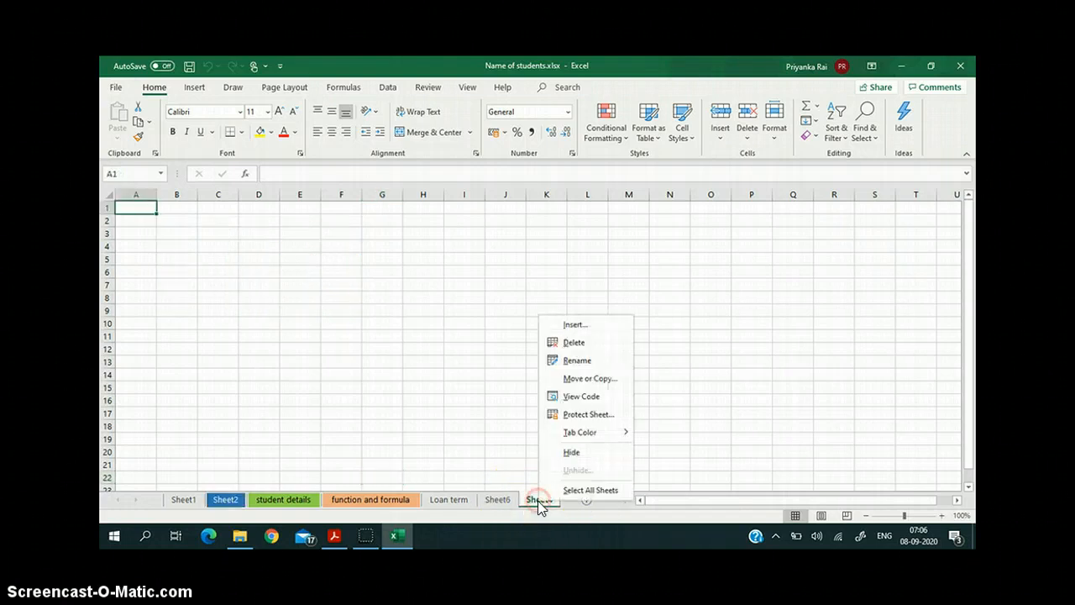
pyautogui.click(578, 342)
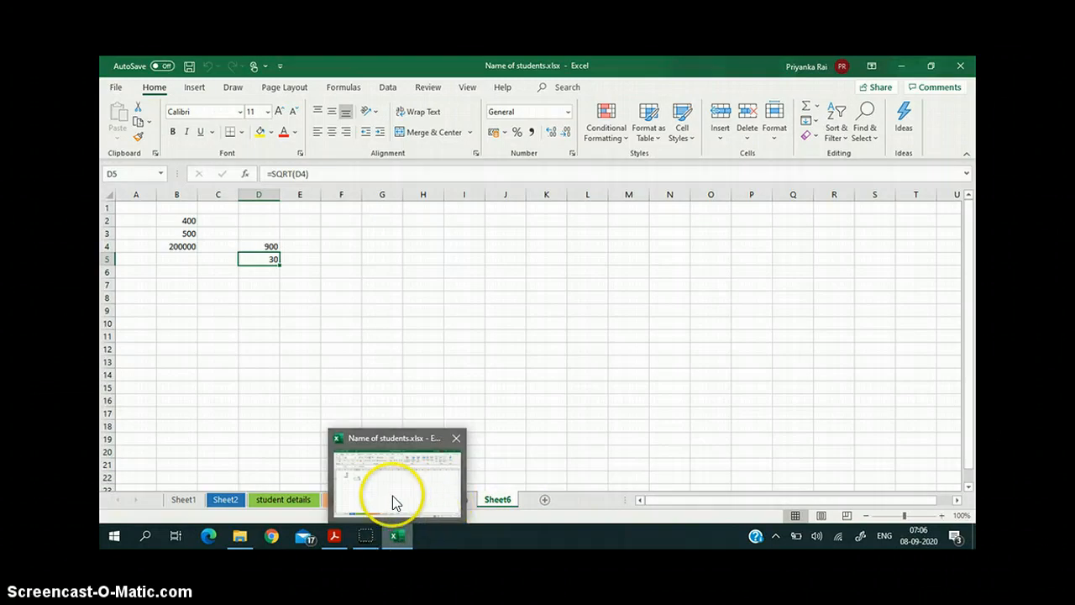
# Step: Move Sheet6 before Sheet1 within the Name of students.xlsx workbook, without creating a copy
pyautogui.rightClick(488, 502)
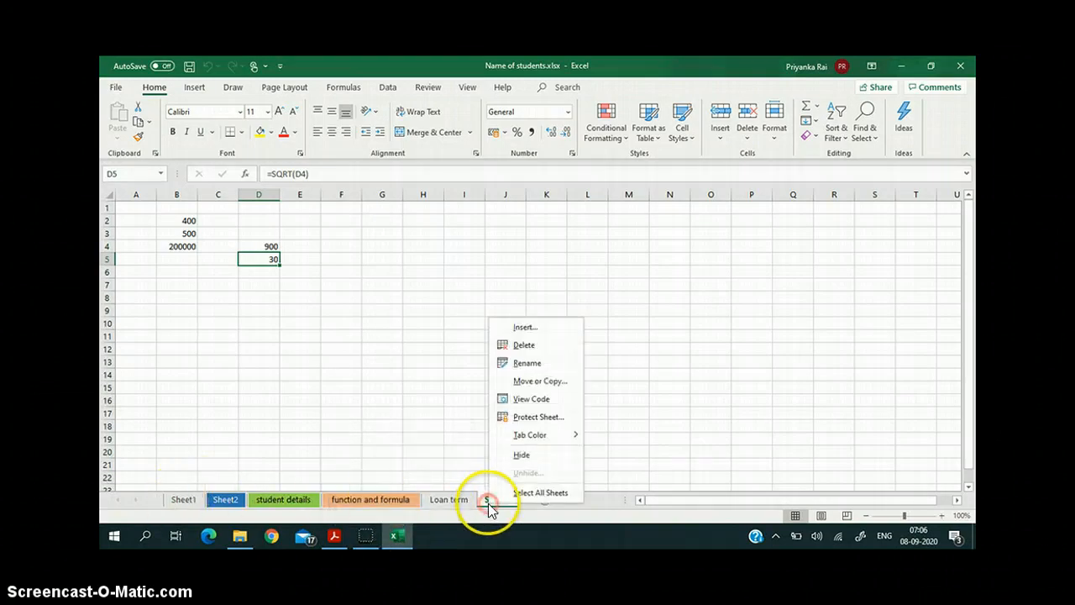
pyautogui.click(530, 380)
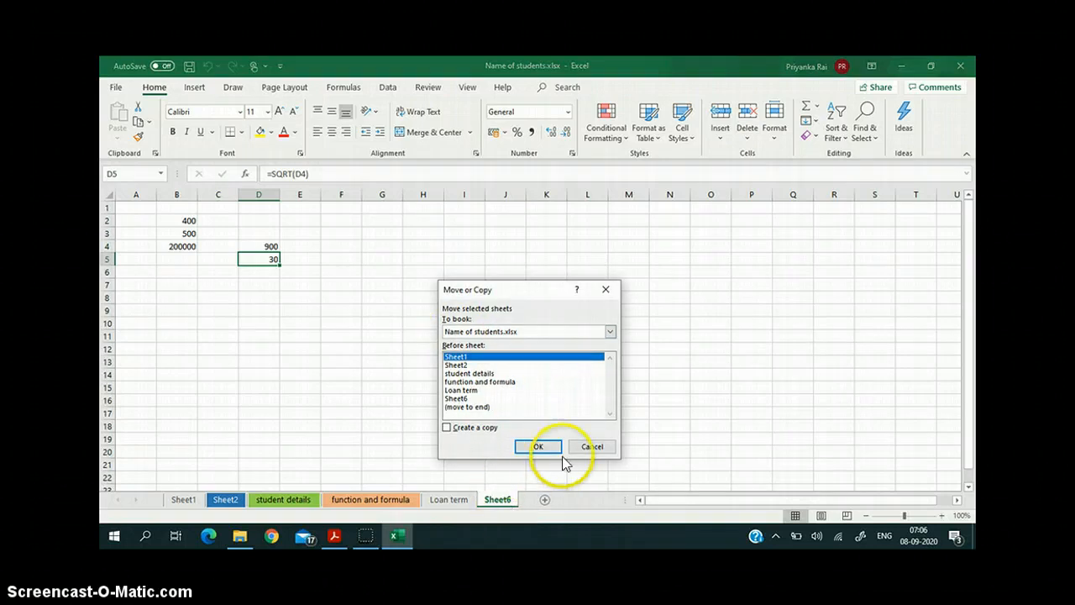
pyautogui.click(492, 334)
pyautogui.click(473, 362)
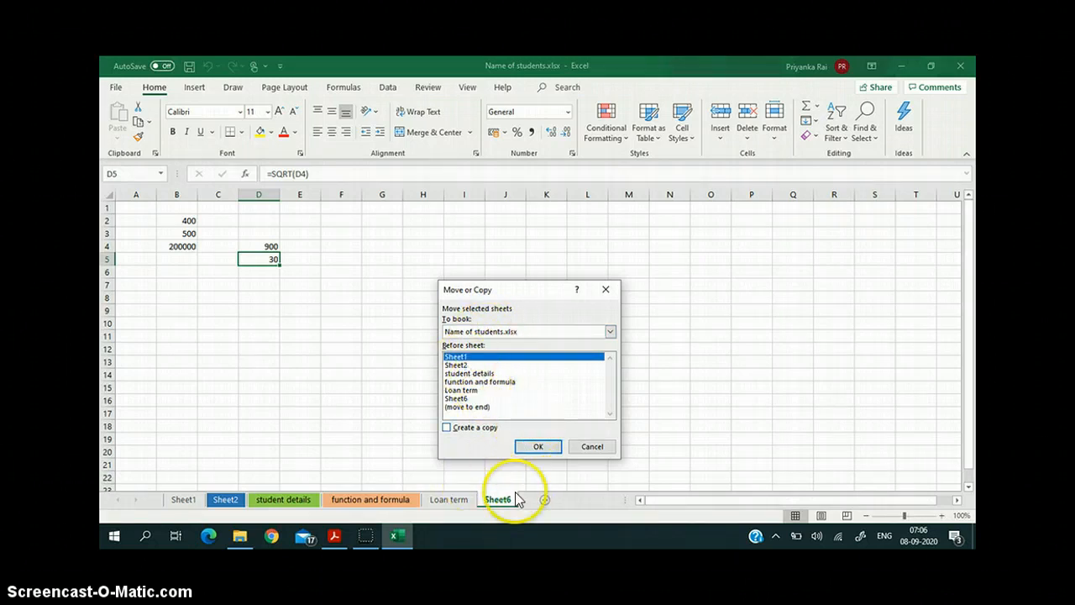
pyautogui.click(538, 446)
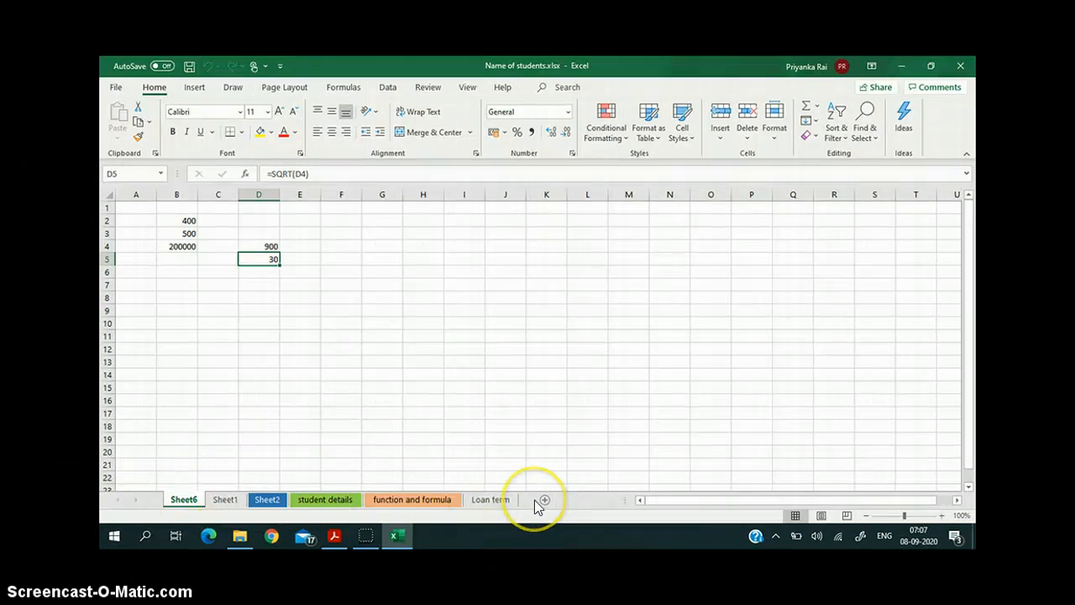
# Step: Create a copy of Sheet2 before Sheet6 in the same workbook and compare it with the original
pyautogui.rightClick(191, 504)
pyautogui.click(360, 451)
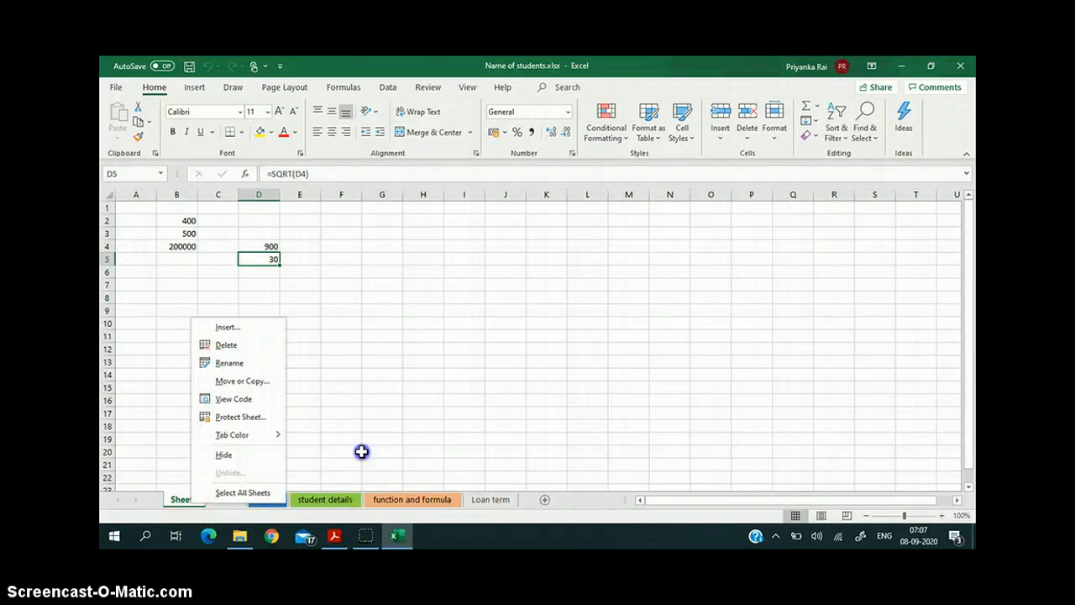
pyautogui.click(267, 499)
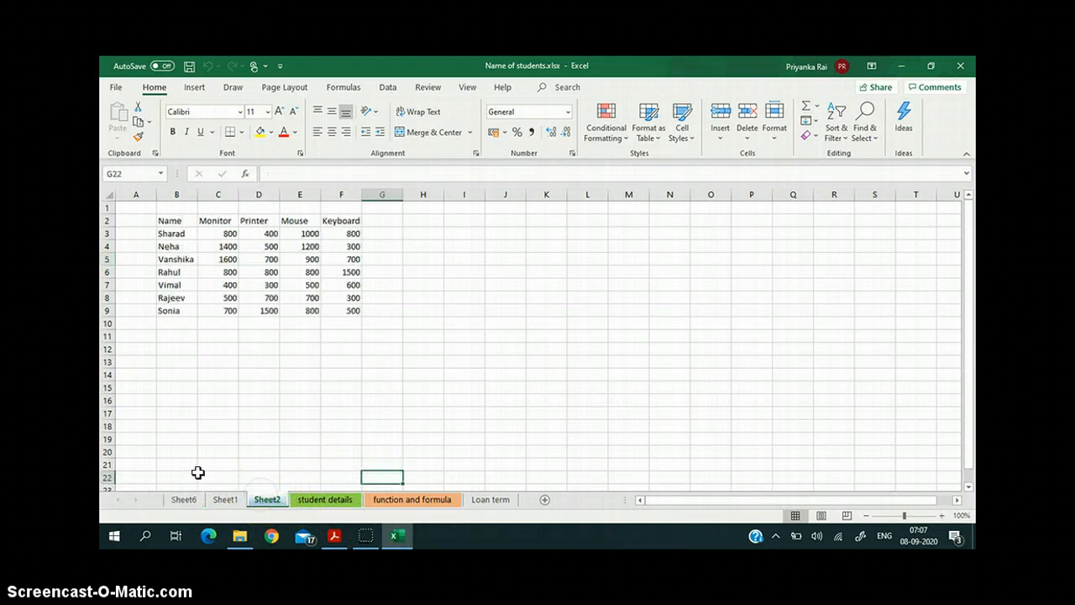
pyautogui.rightClick(267, 500)
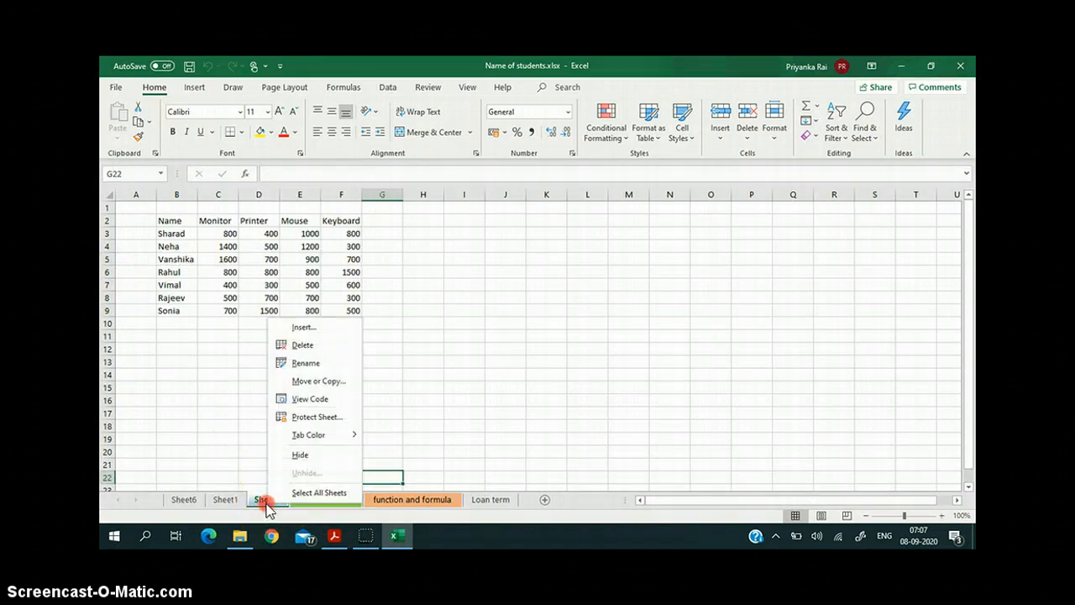
pyautogui.click(319, 386)
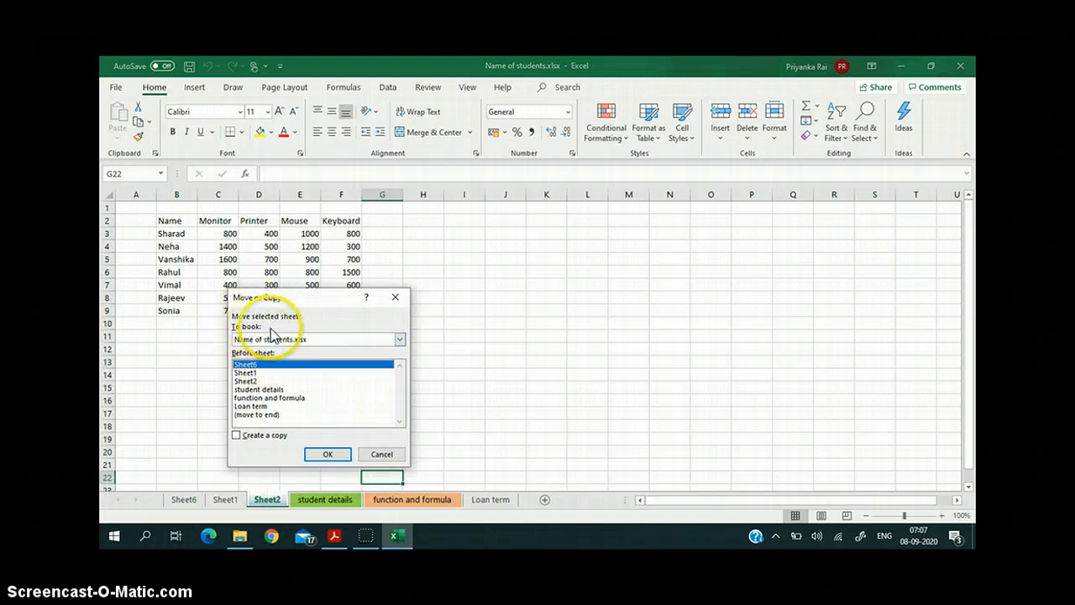
pyautogui.click(236, 435)
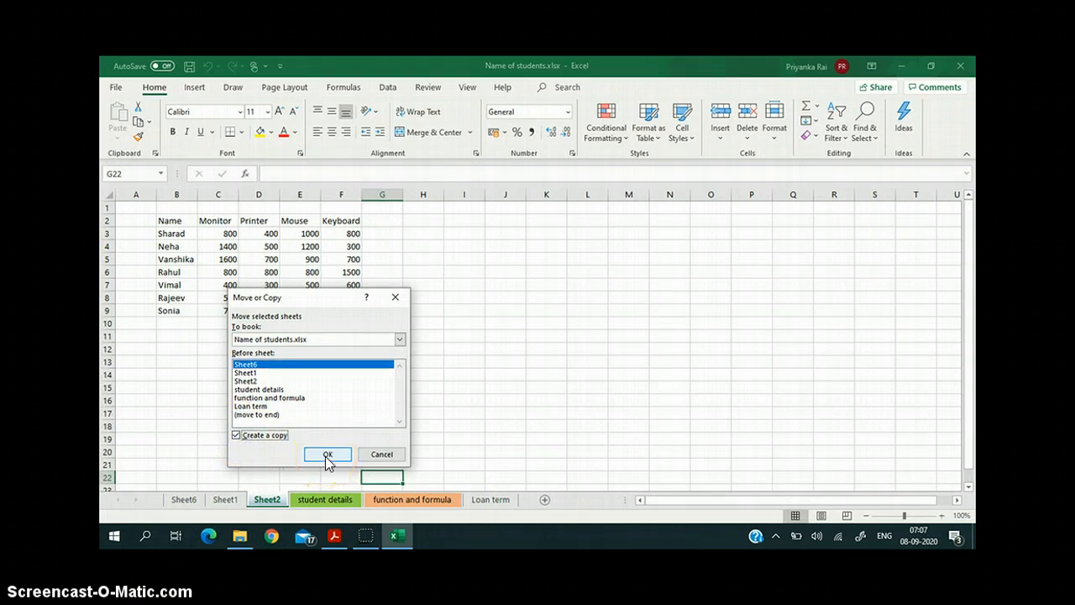
pyautogui.click(326, 455)
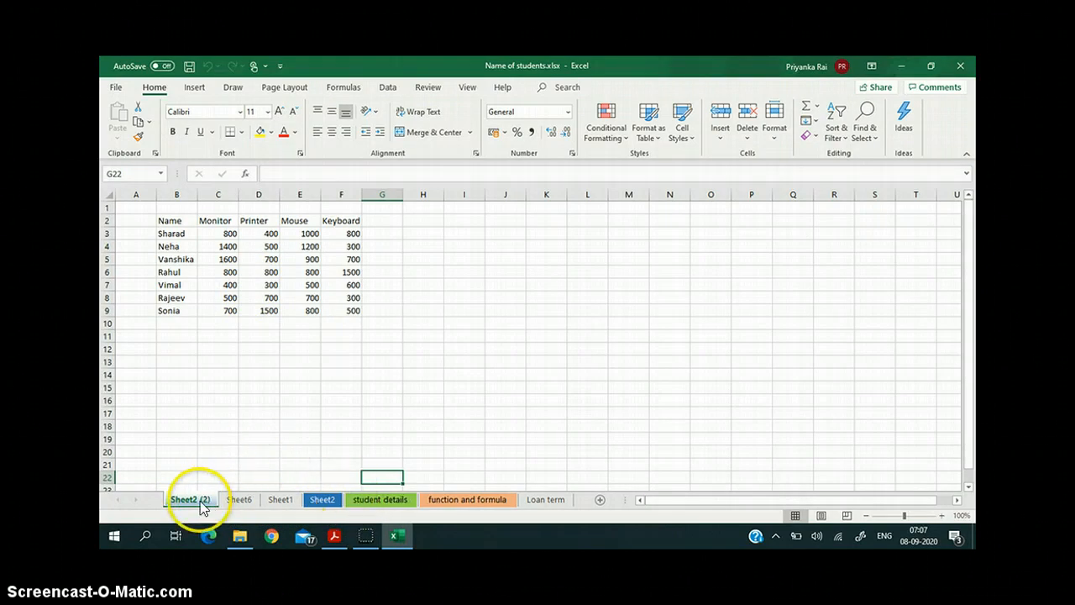
pyautogui.click(324, 501)
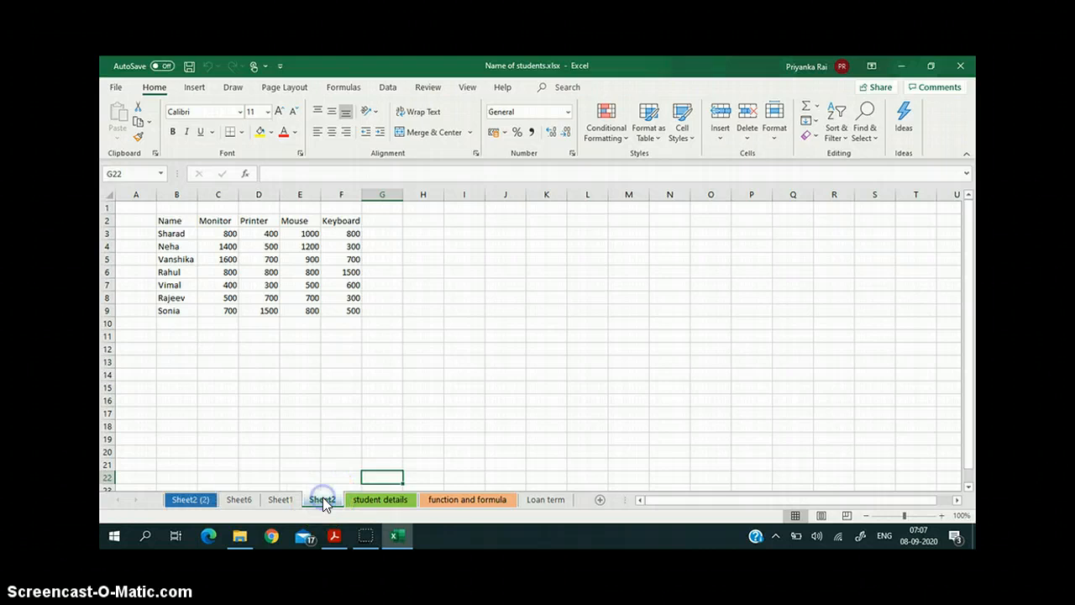
pyautogui.click(178, 501)
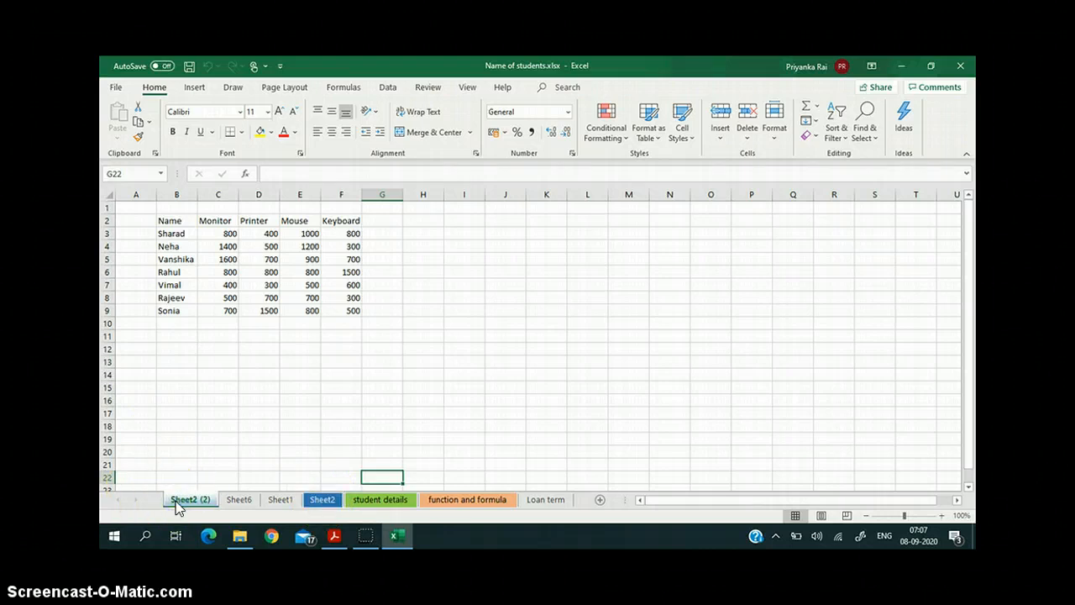